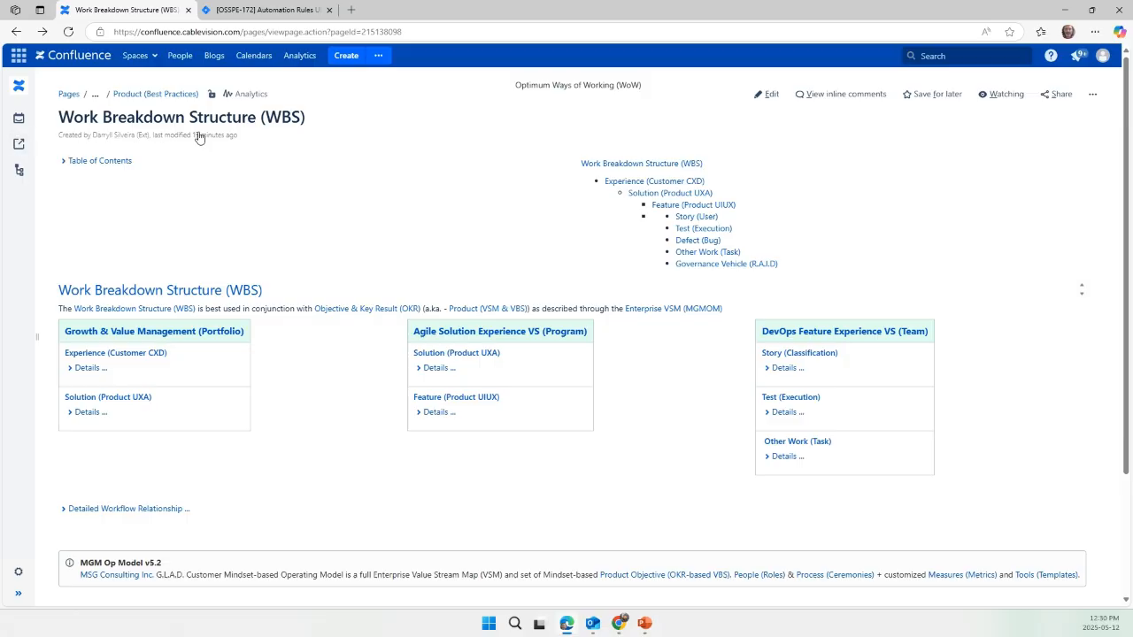
- Review the Feature (Product UIUX) details under Agile Solution Experience VS (Program), and collapse them again
triple_click(763, 208)
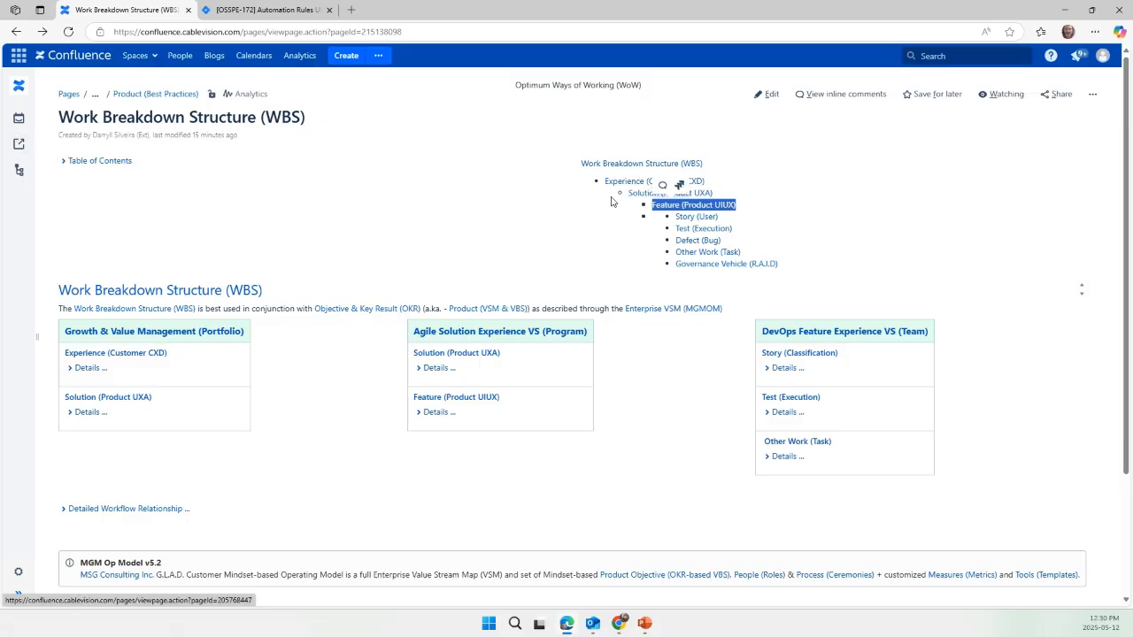
left_click(727, 223)
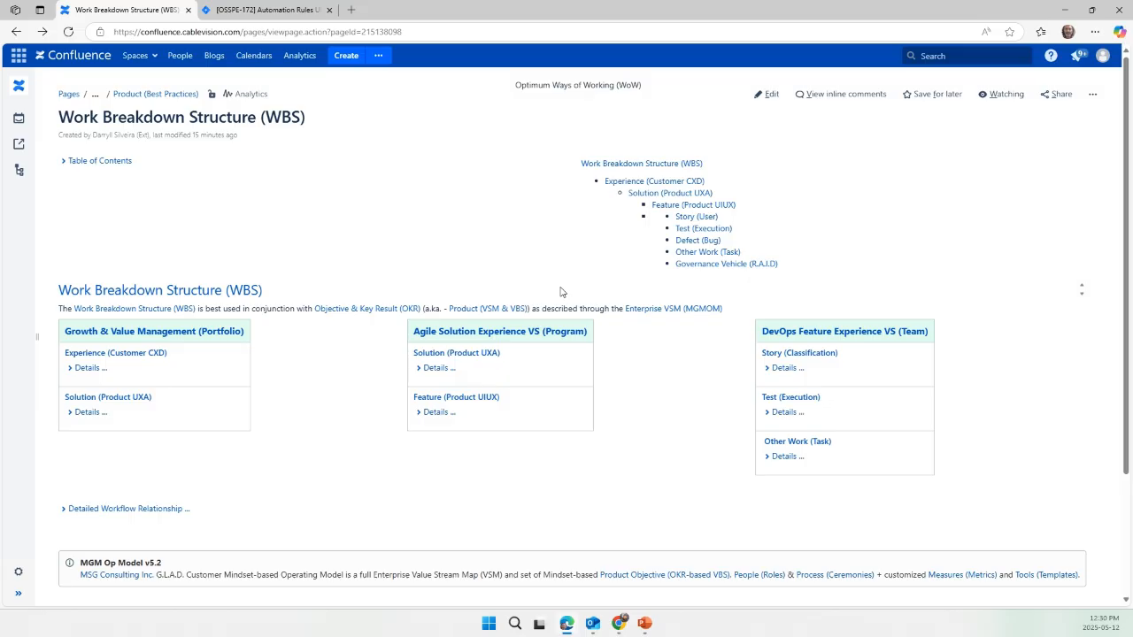
left_click(420, 416)
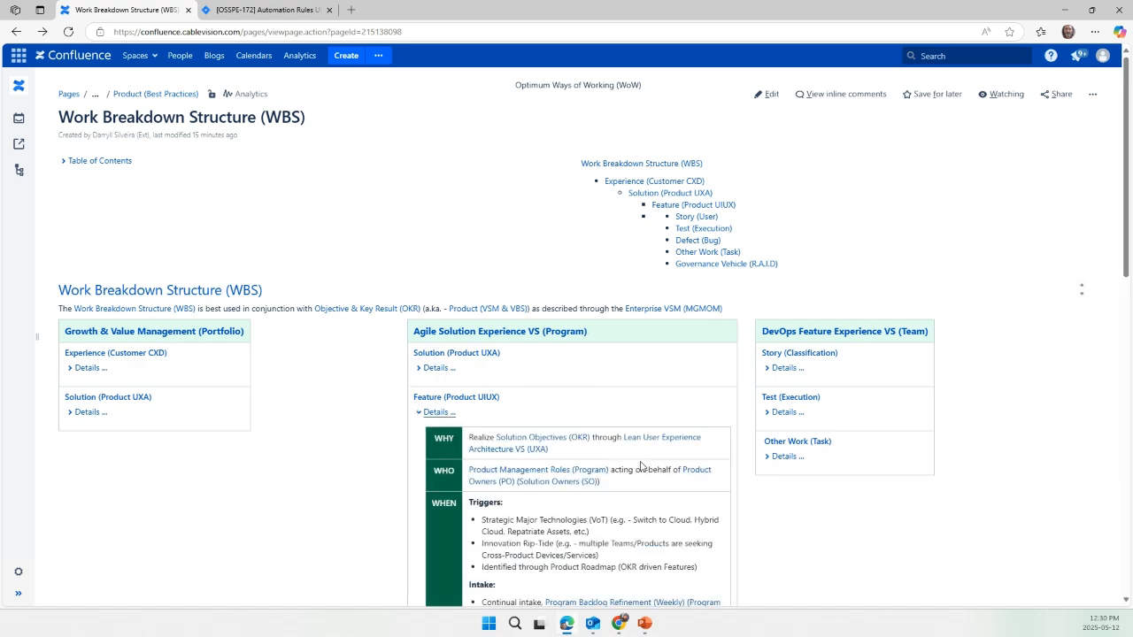
scroll(640, 468, "down", 2)
scroll(641, 469, "down", 3)
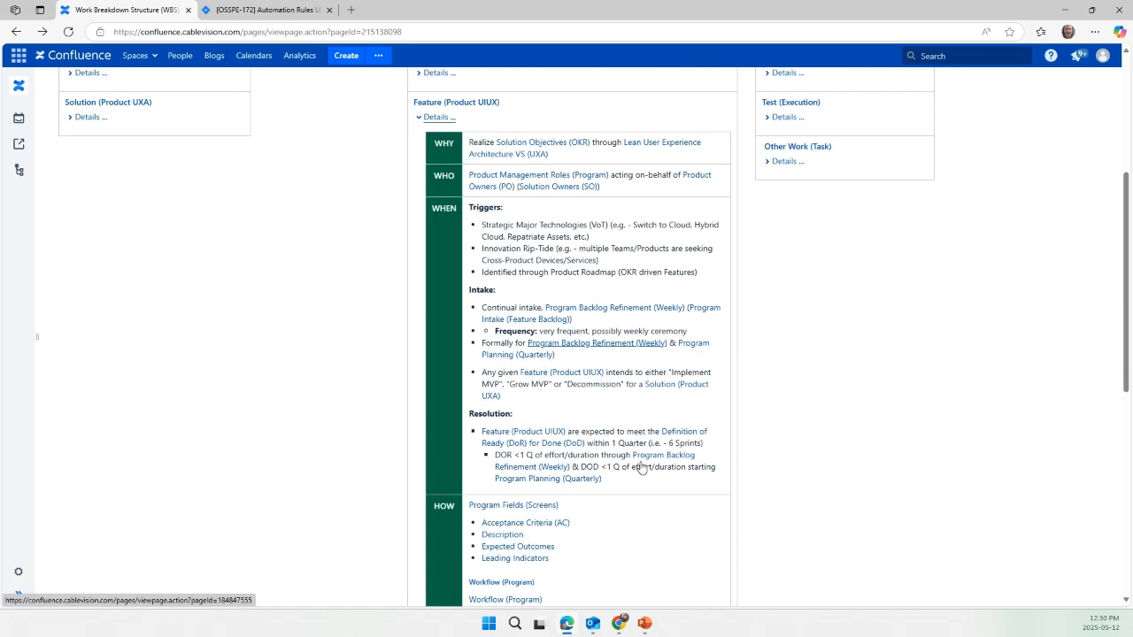
scroll(641, 468, "up", 4)
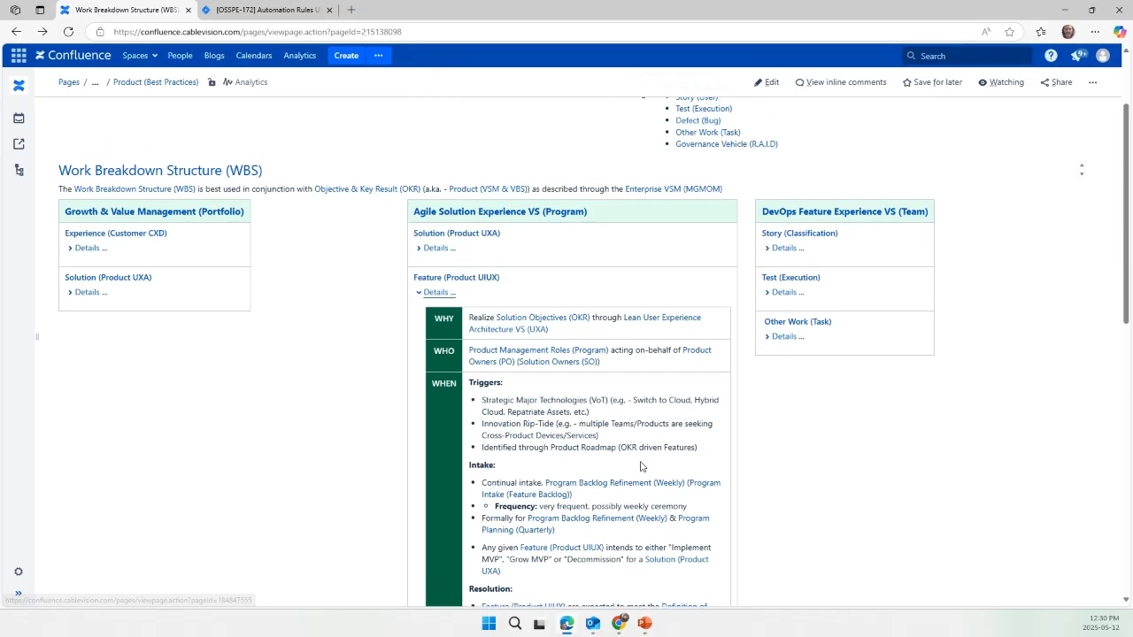
left_click(416, 294)
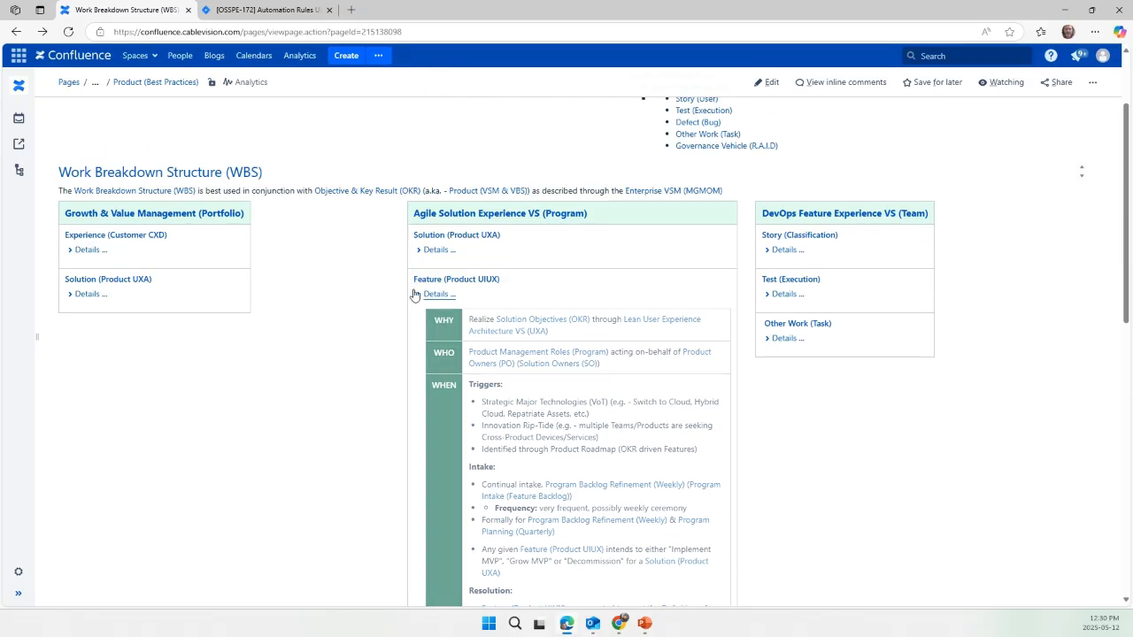
- Open the Feature (Product UIUX) page in a new tab, and review its table of contents and WHO and WHEN sections
middle_click(433, 281)
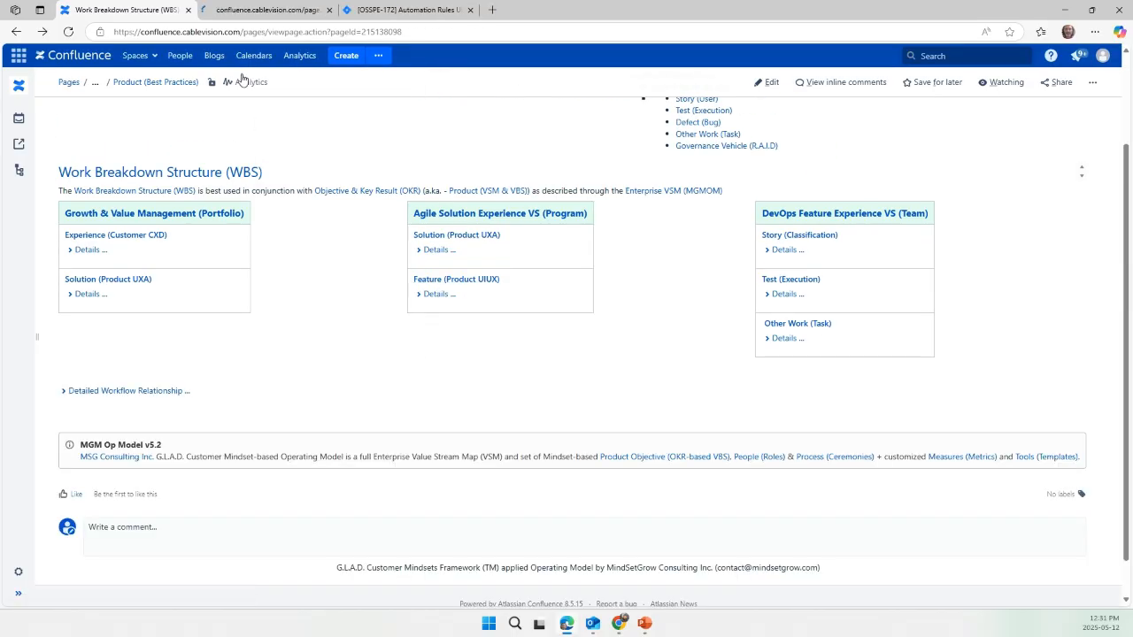
left_click(254, 10)
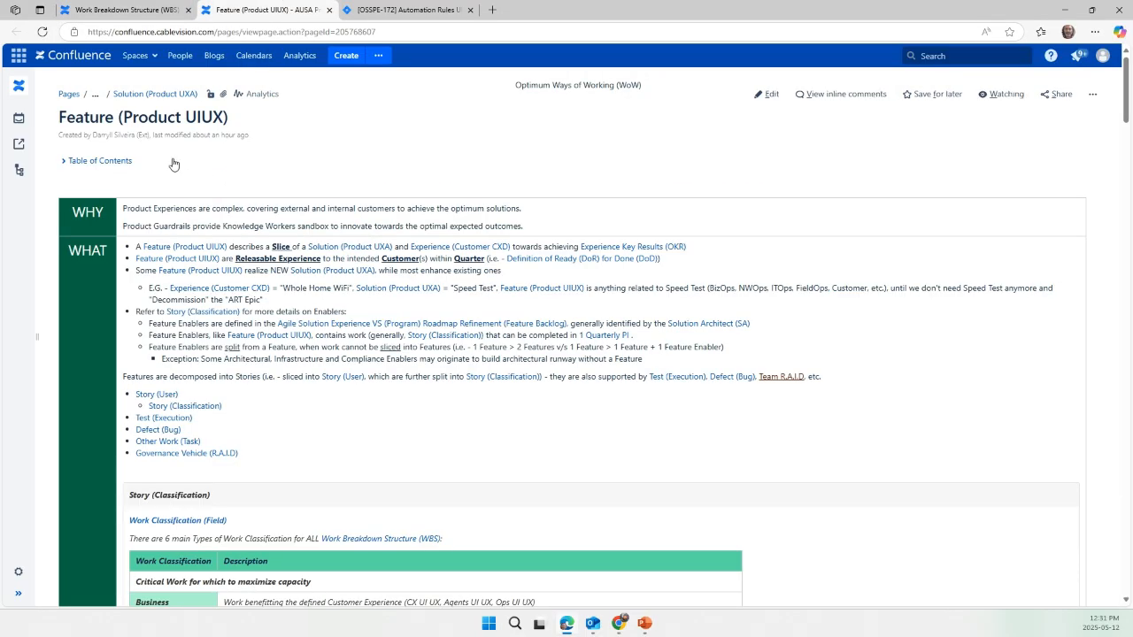
left_click(119, 163)
left_click(119, 163)
left_click(118, 162)
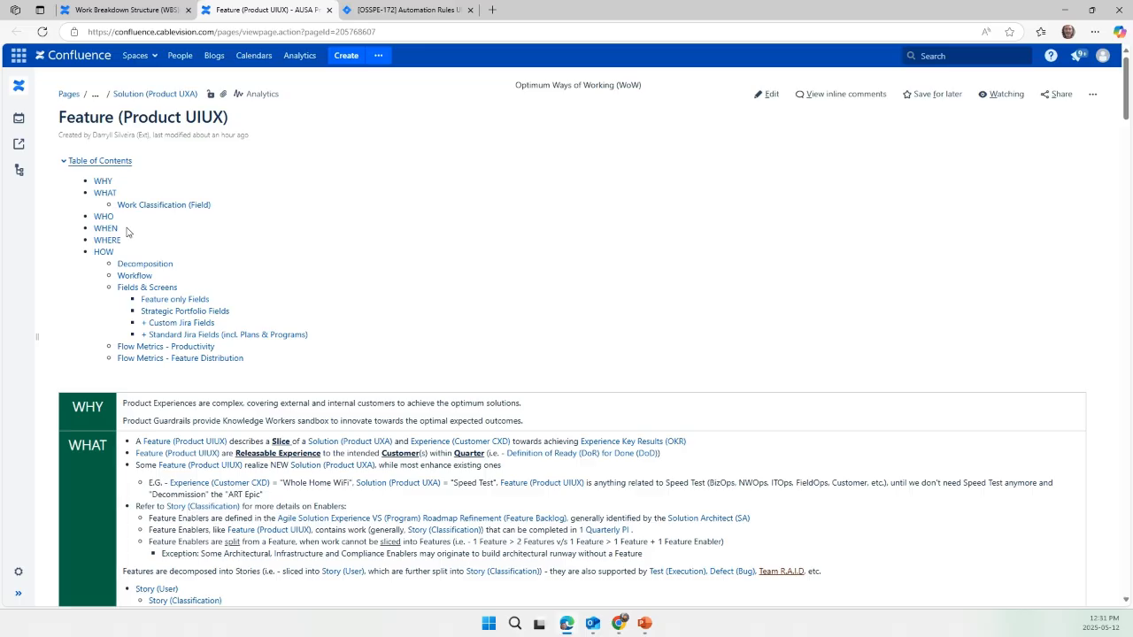
scroll(127, 232, "down", 9)
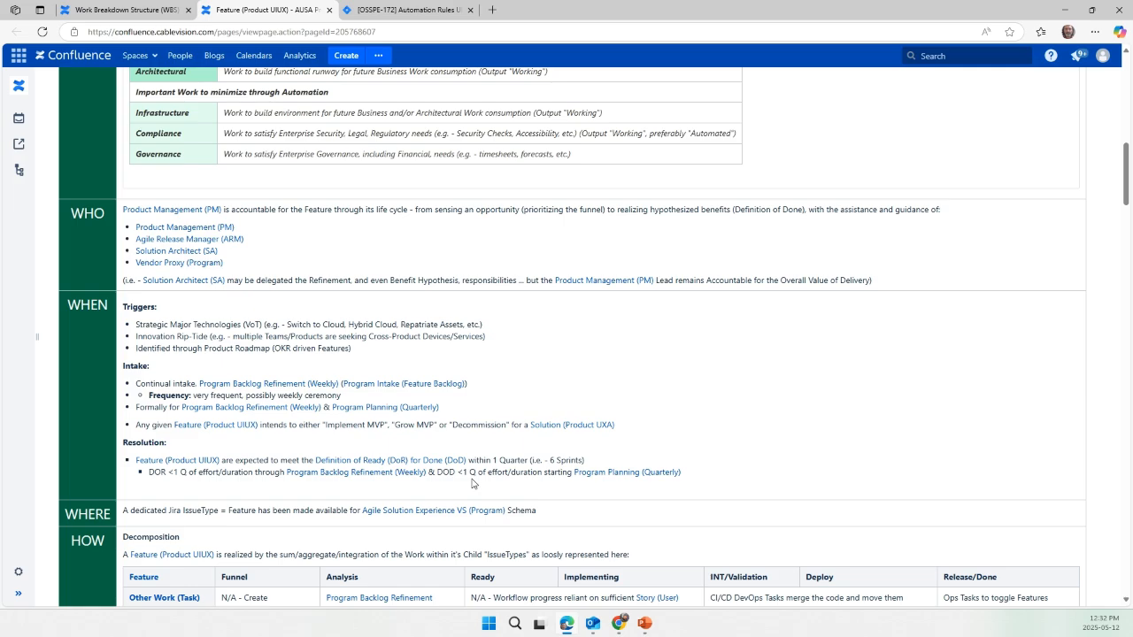
scroll(472, 483, "up", 15)
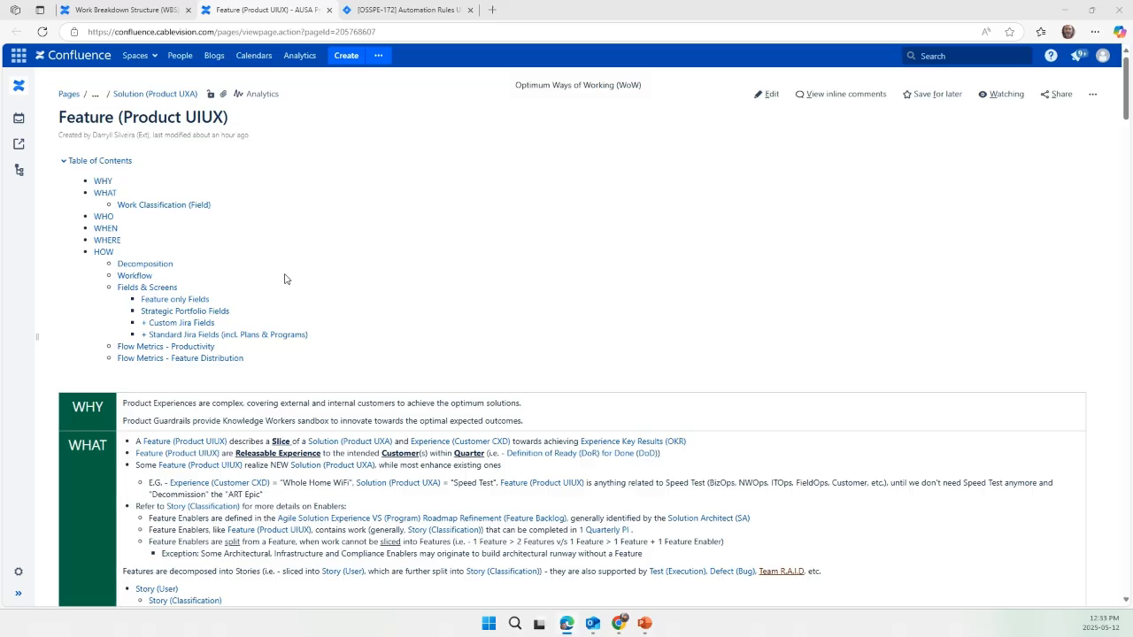
- Switch to the Outlook draft and read the requested feature's summary, parent, description, benefit hypothesis, leading indicators and acceptance criteria, down to the sender's sign-off
key("alt+Tab")
scroll(348, 274, "up", 5)
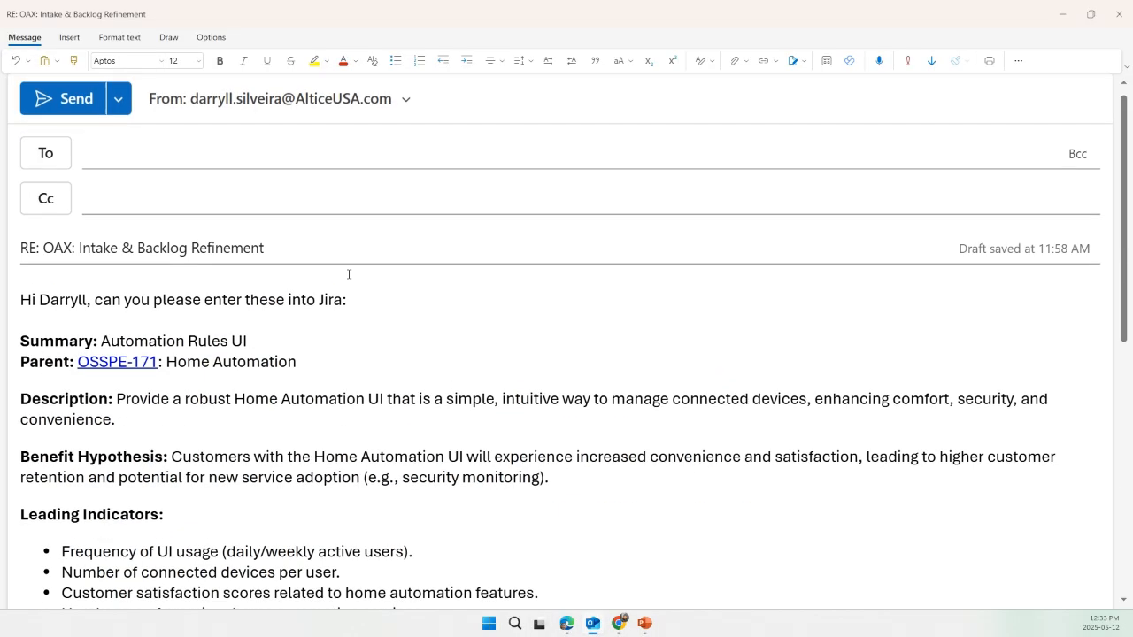
scroll(349, 274, "down", 3)
scroll(348, 274, "down", 3)
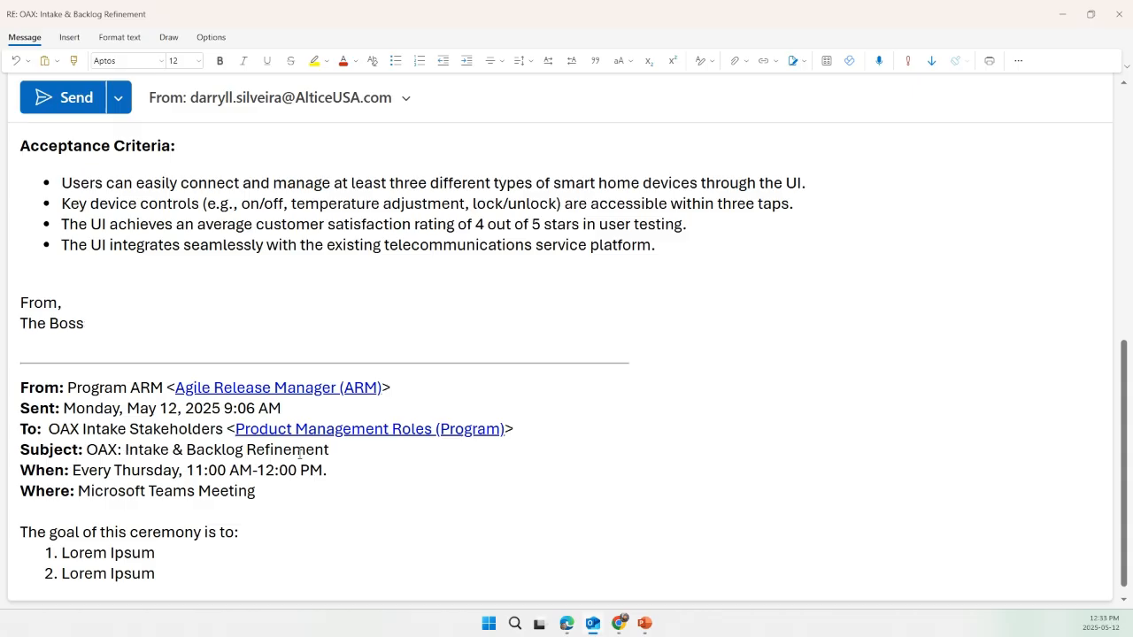
scroll(299, 454, "up", 6)
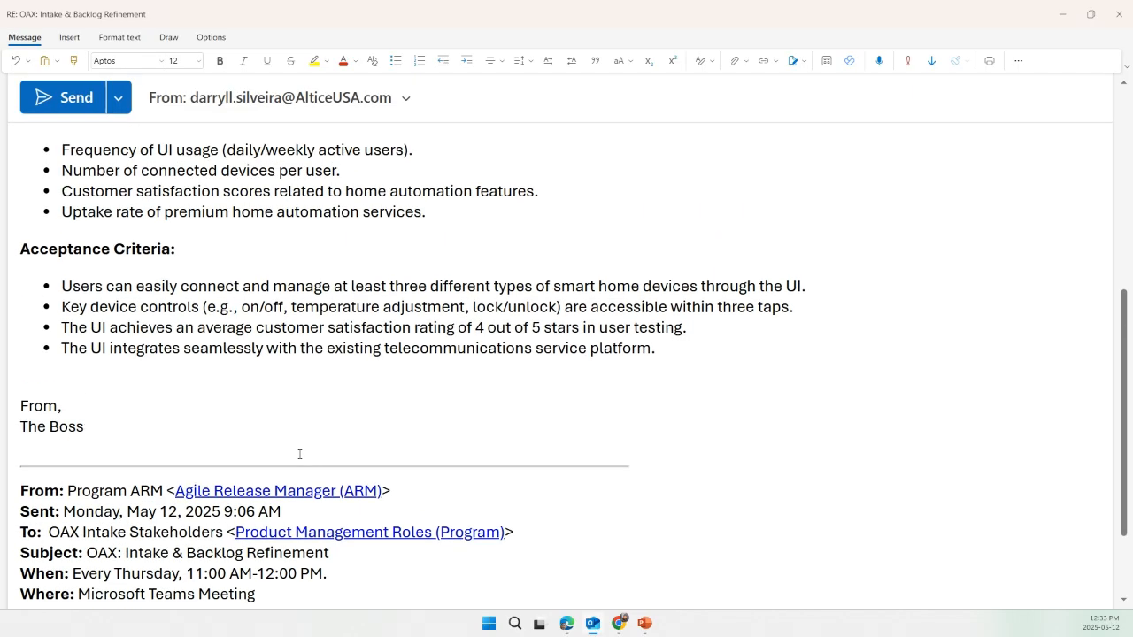
scroll(299, 454, "up", 4)
scroll(174, 434, "down", 4)
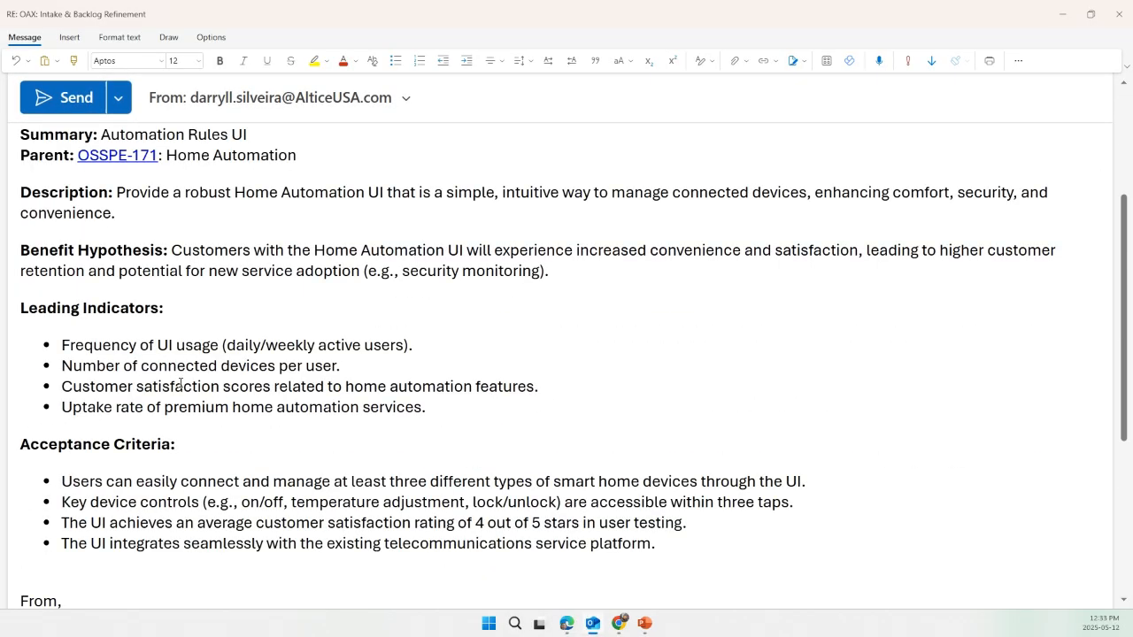
scroll(180, 383, "up", 2)
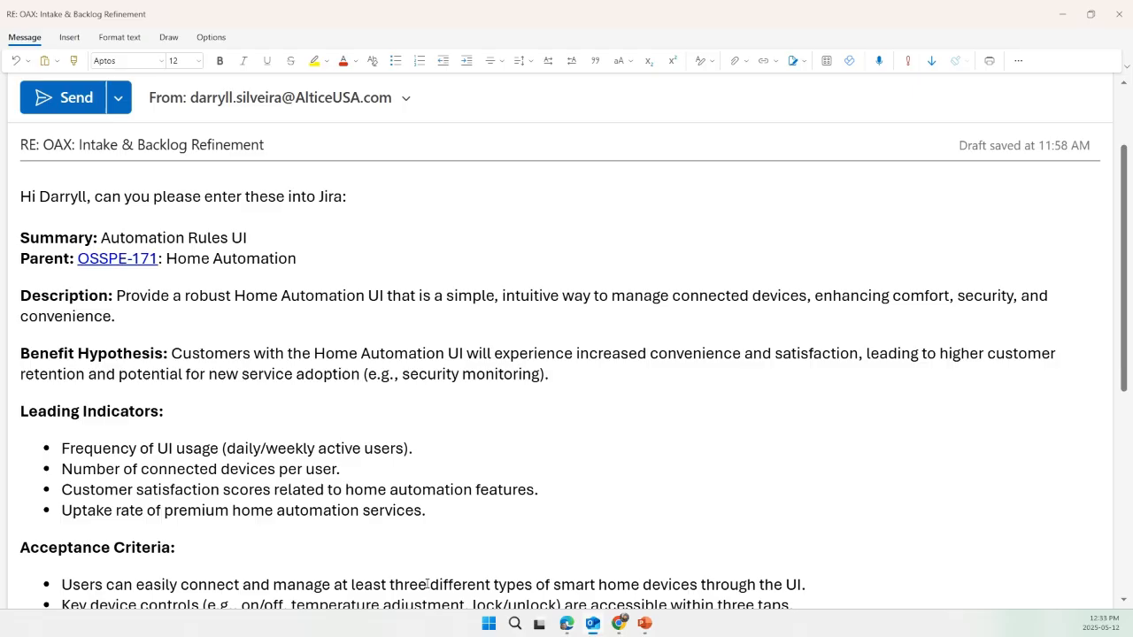
scroll(427, 585, "down", 3)
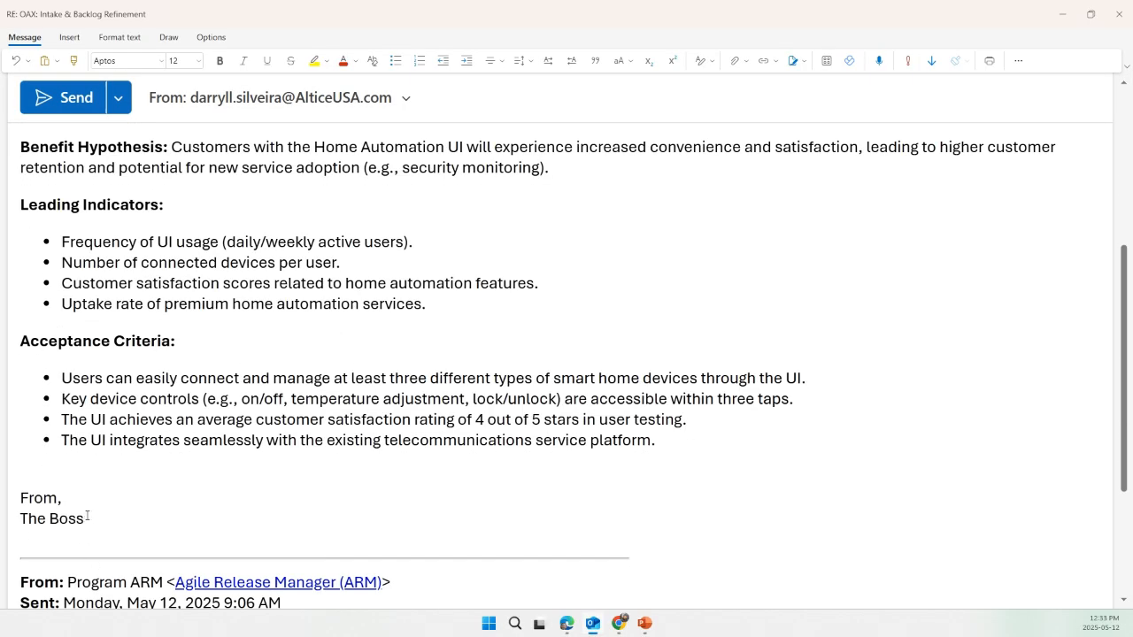
triple_click(85, 519)
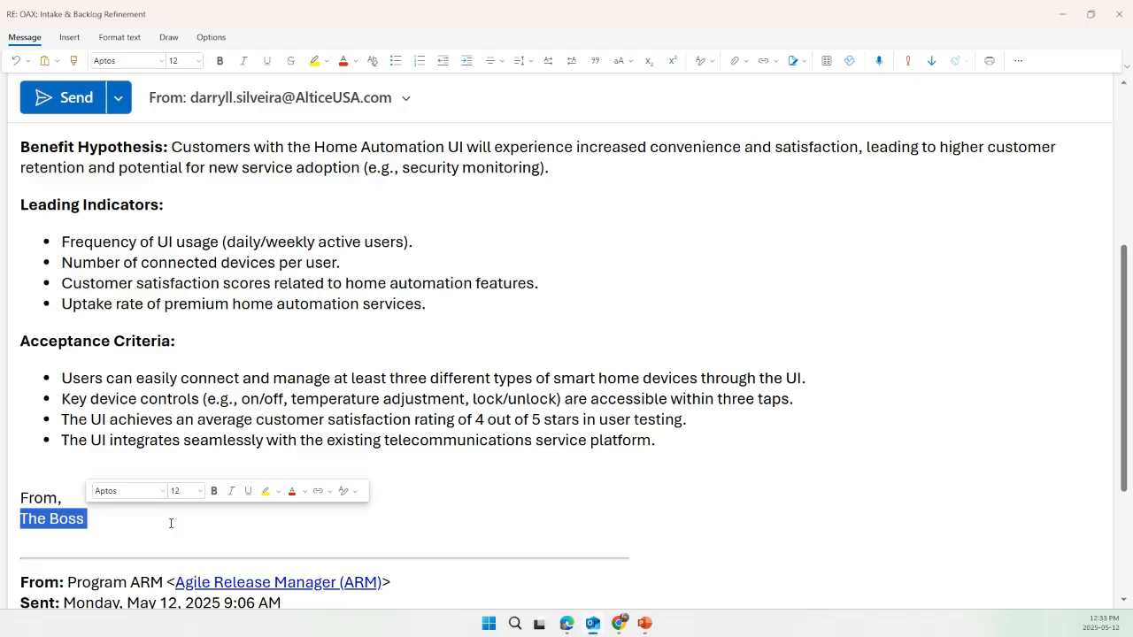
- Switch to the Jira tab in the browser and open the form for creating a new issue
key("alt+Tab")
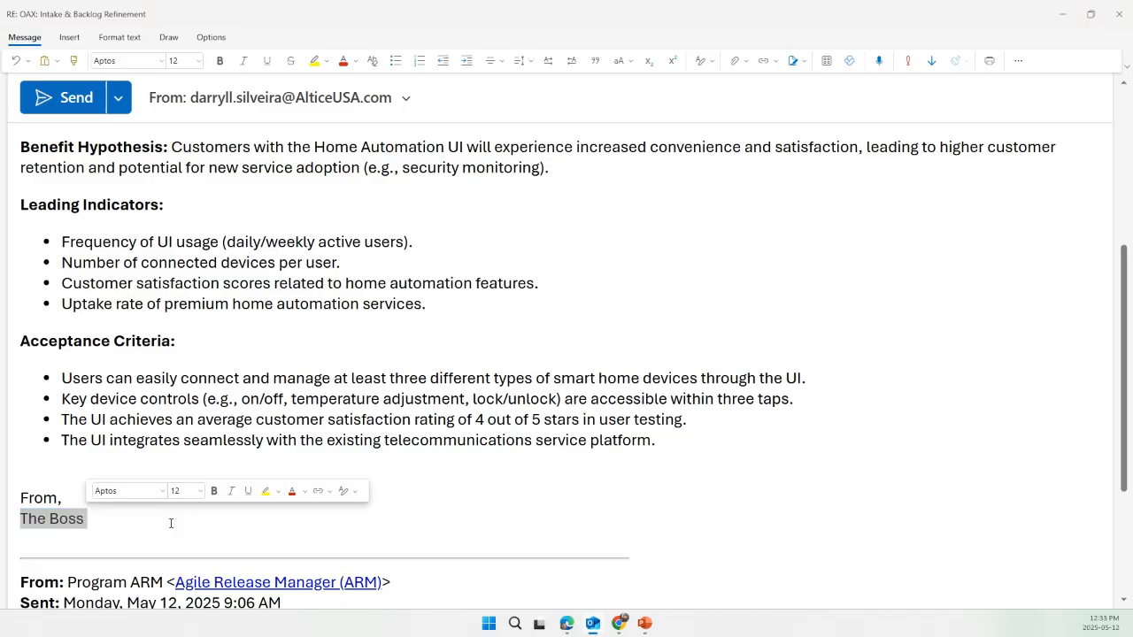
key("ctrl+Tab")
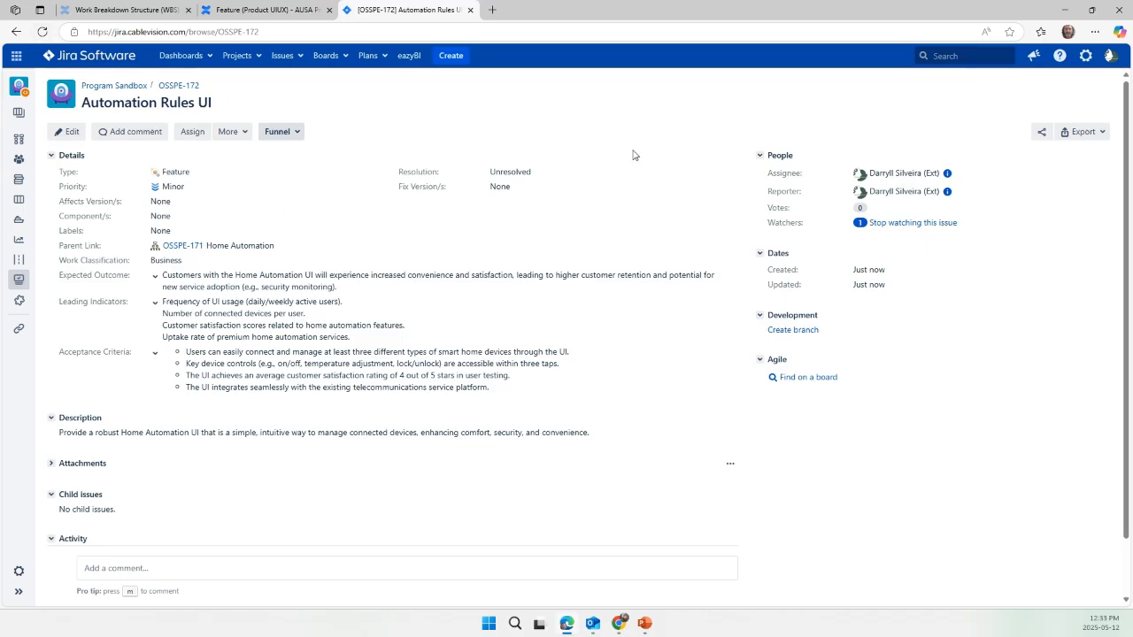
left_click(449, 54)
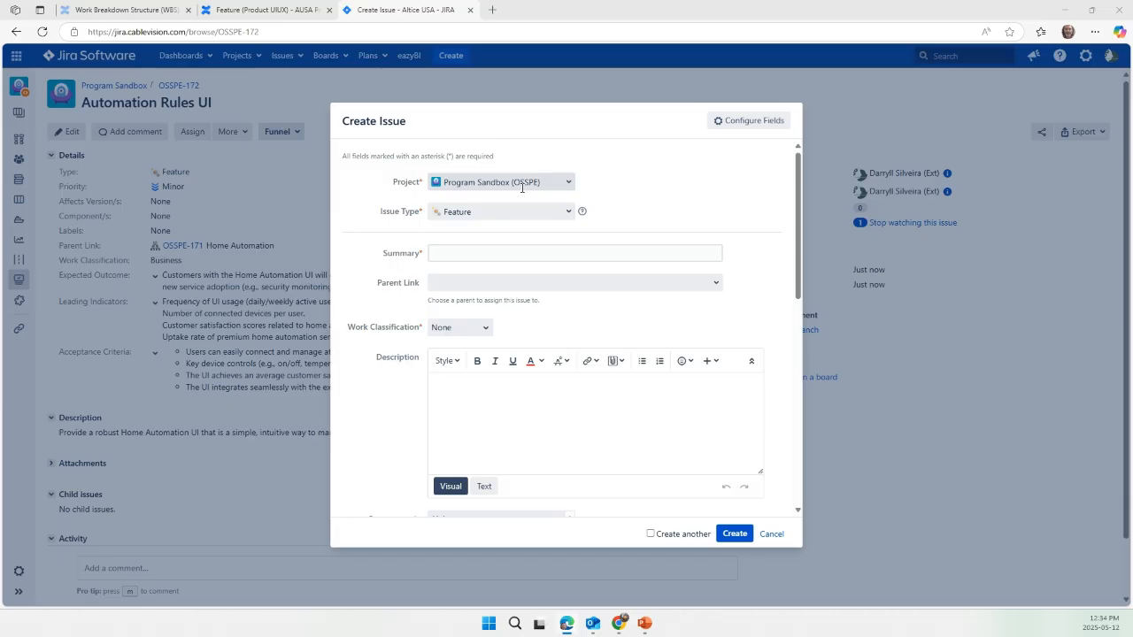
key("ctrl+shift+Tab")
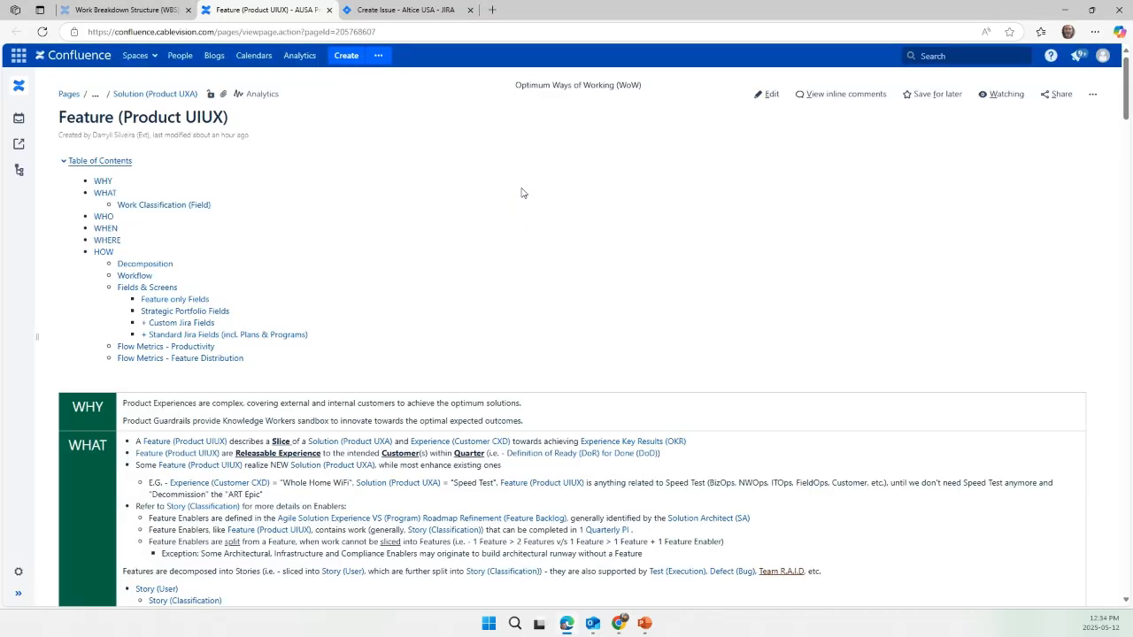
key("ctrl+Tab")
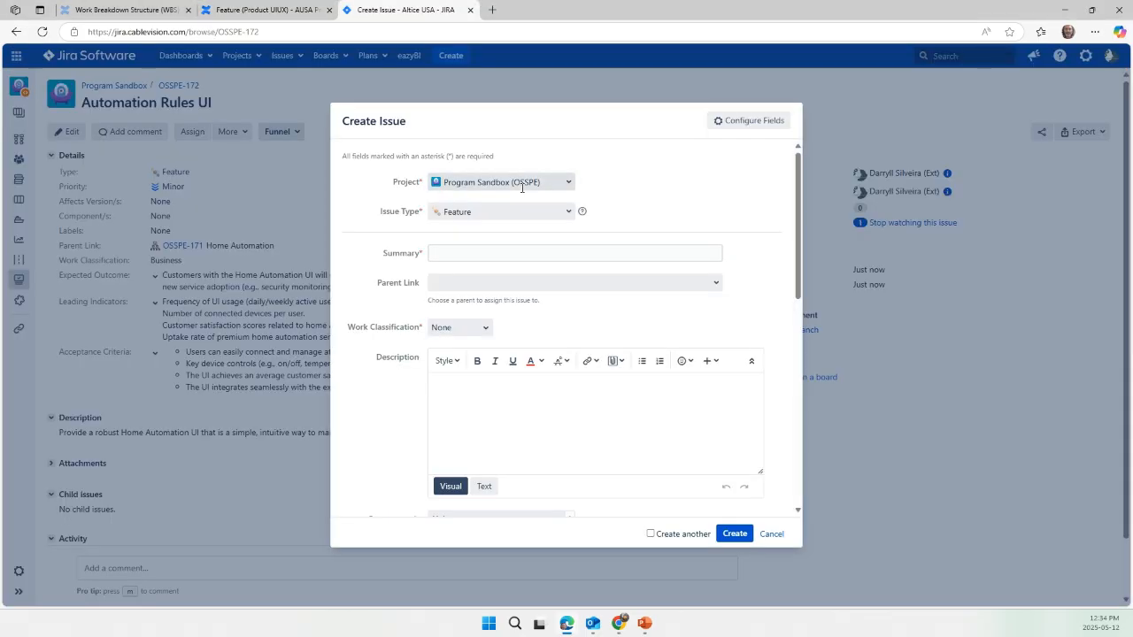
- Copy the summary "Automation Rules UI" from the Outlook draft into the new Jira feature's Summary field
key("alt+Tab")
key("ctrl+Home")
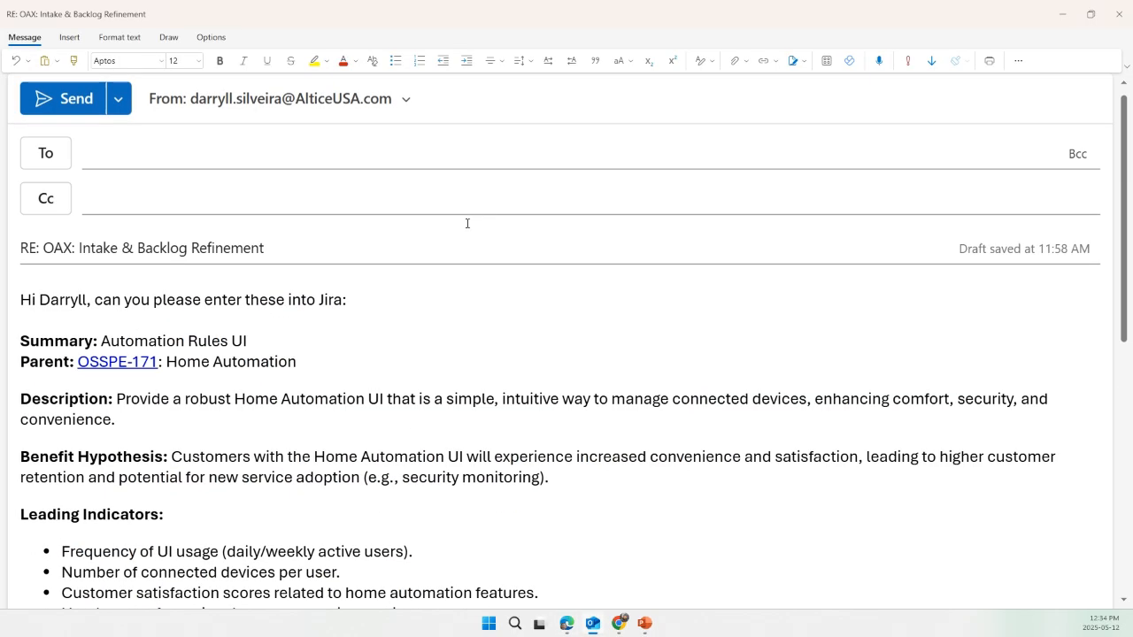
left_click(317, 337)
key("ctrl+shift+Left")
key("ctrl+shift+Left")
key("ctrl+shift+Left")
key("ctrl+c")
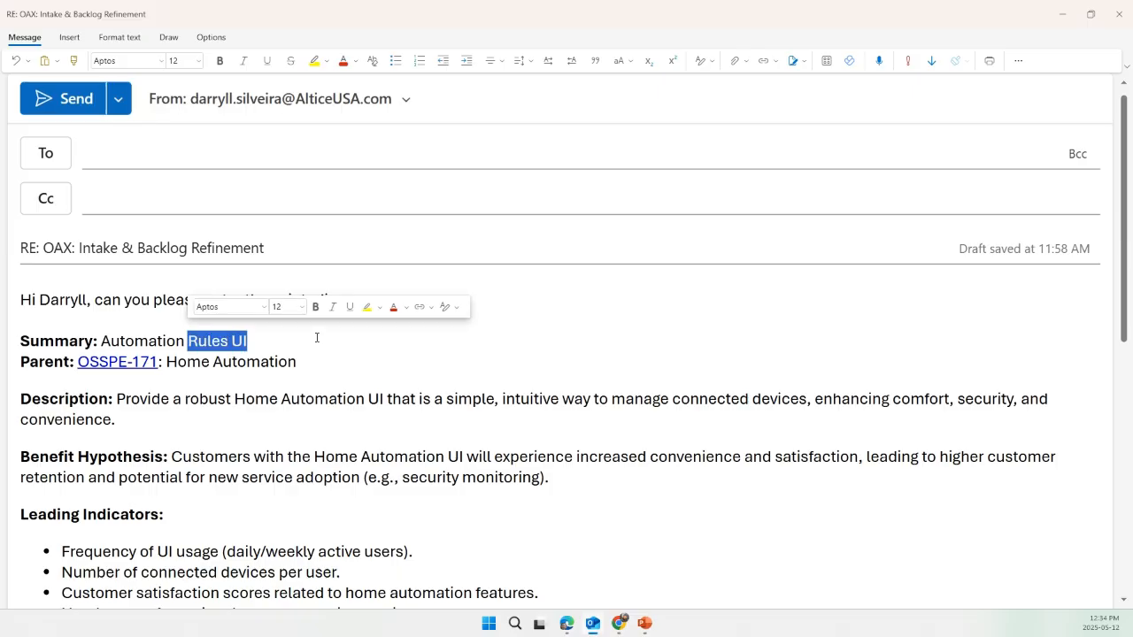
key("alt+Tab")
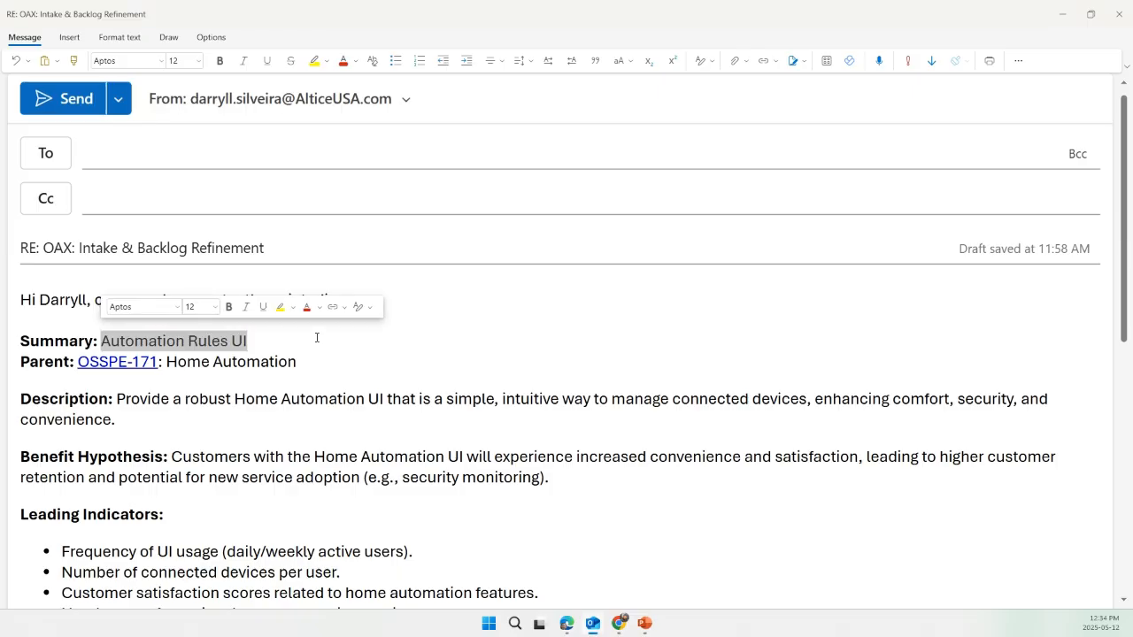
left_click(456, 254)
key("ctrl+v")
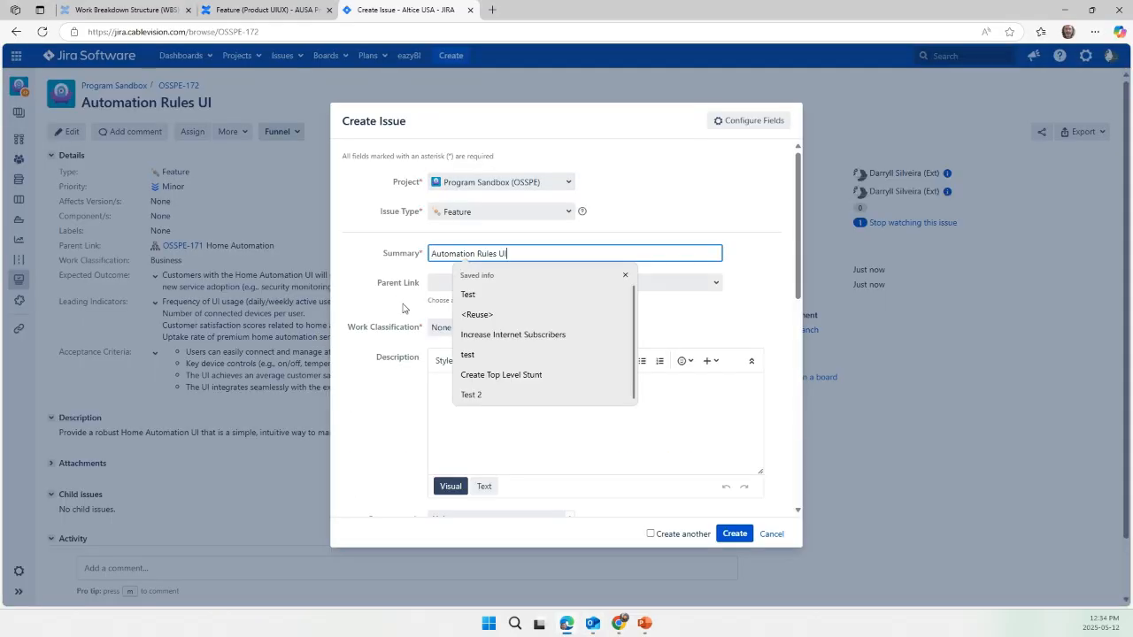
- Set the parent link to OSSPE-171 Home Automation, copying the key from the Outlook draft, and set the work classification to Business
key("Tab")
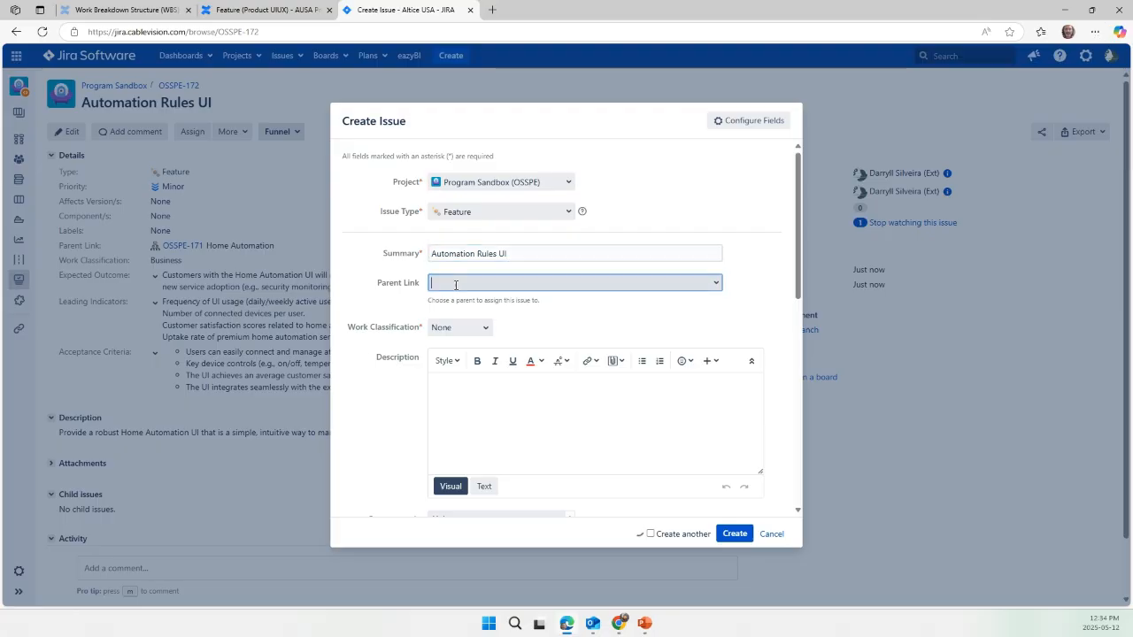
key("alt+Tab")
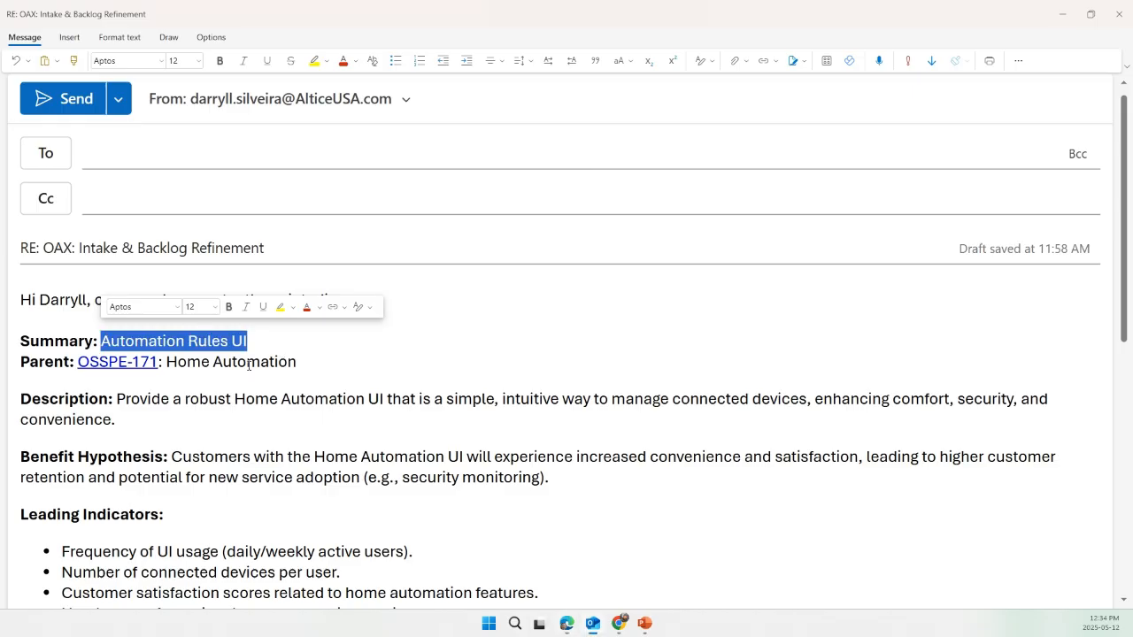
left_click(129, 361)
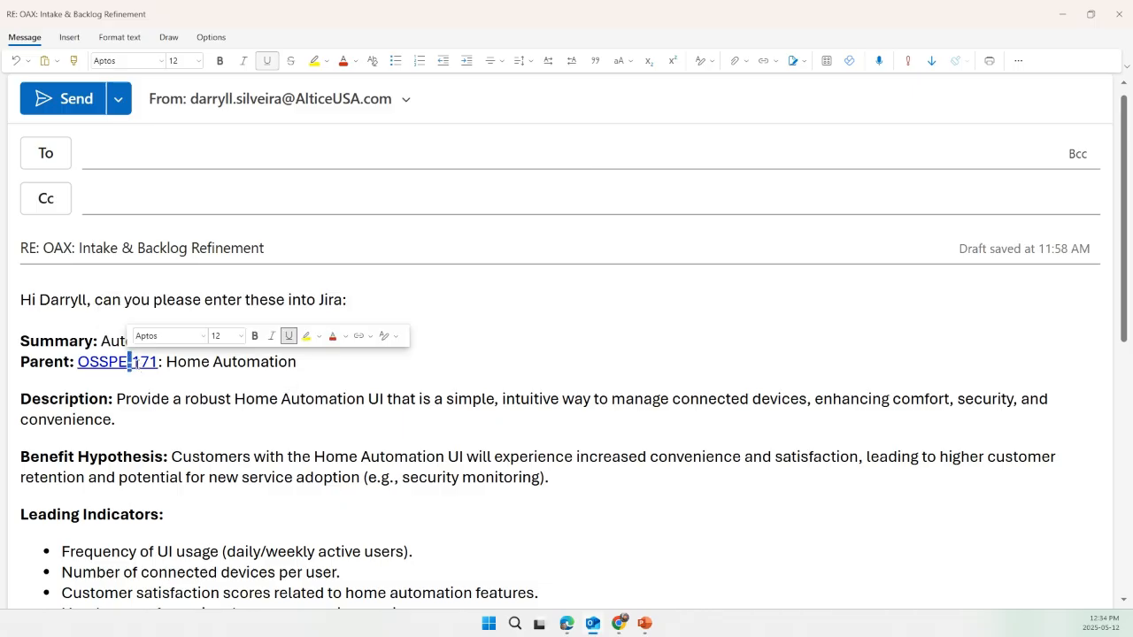
key("ctrl+shift+Left")
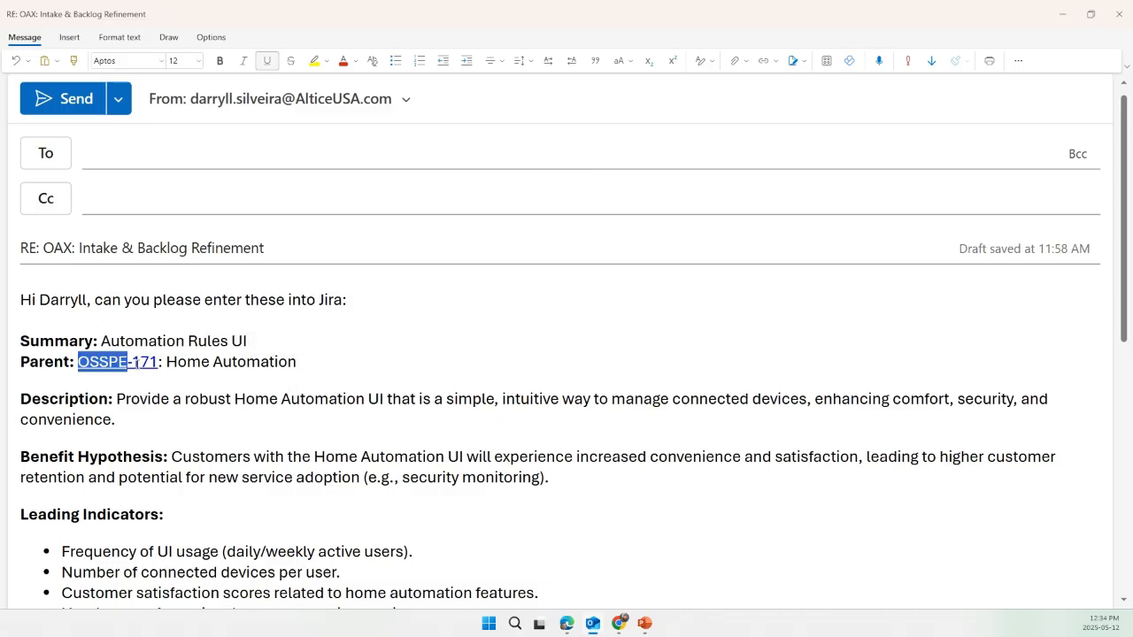
key("ctrl+shift+Right")
key("ctrl+shift+Right")
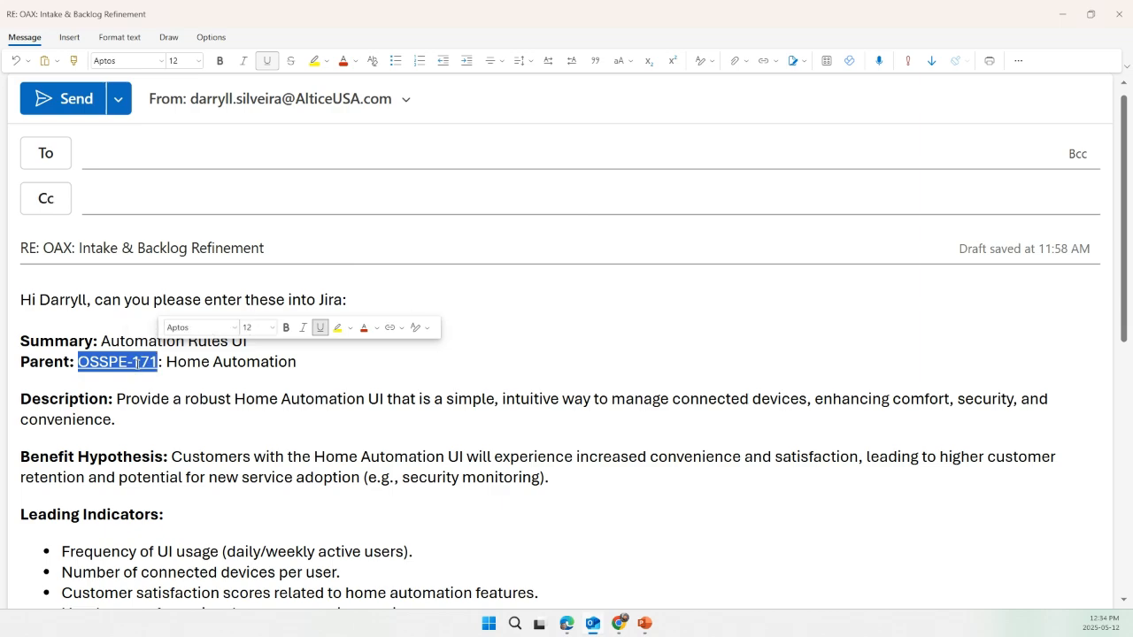
key("ctrl+c")
key("alt+Tab")
key("ctrl+v")
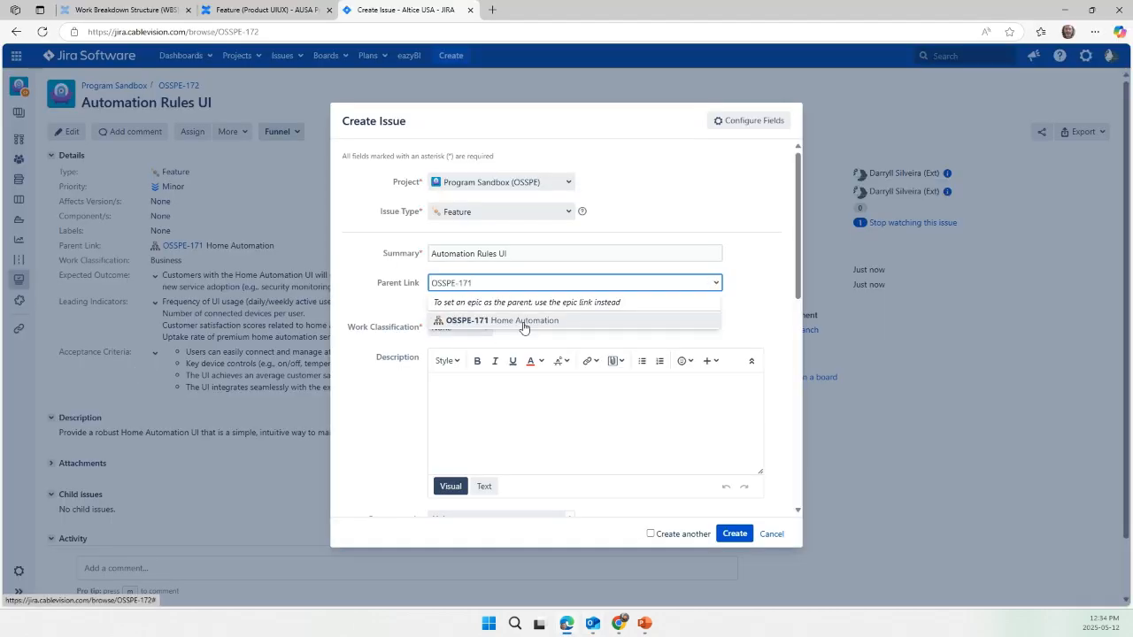
left_click(523, 324)
left_click(447, 328)
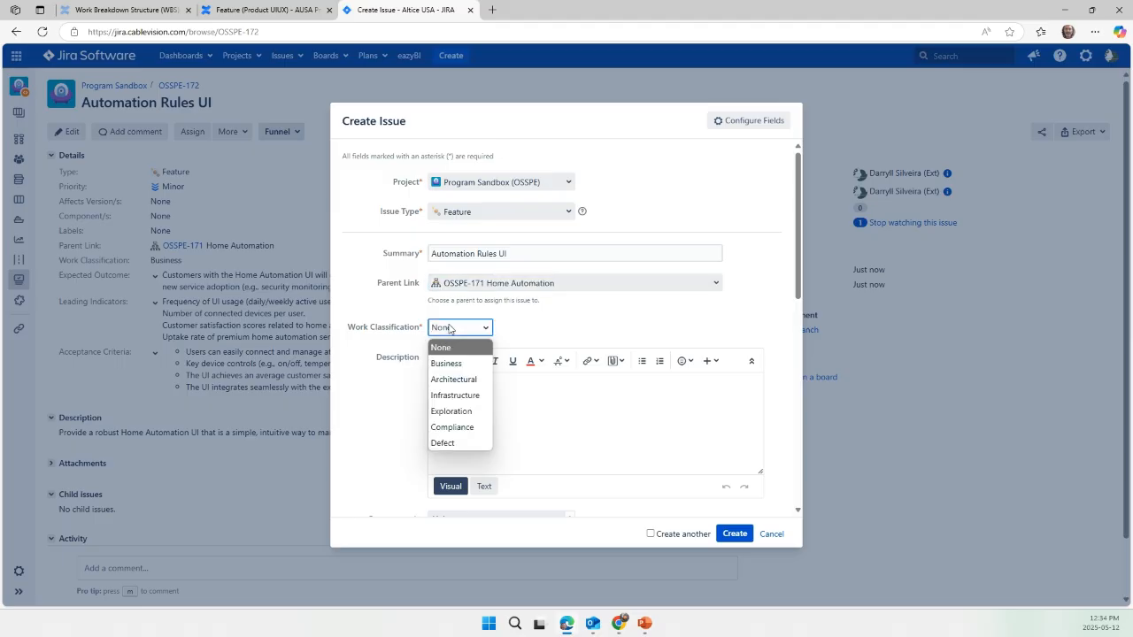
left_click(456, 364)
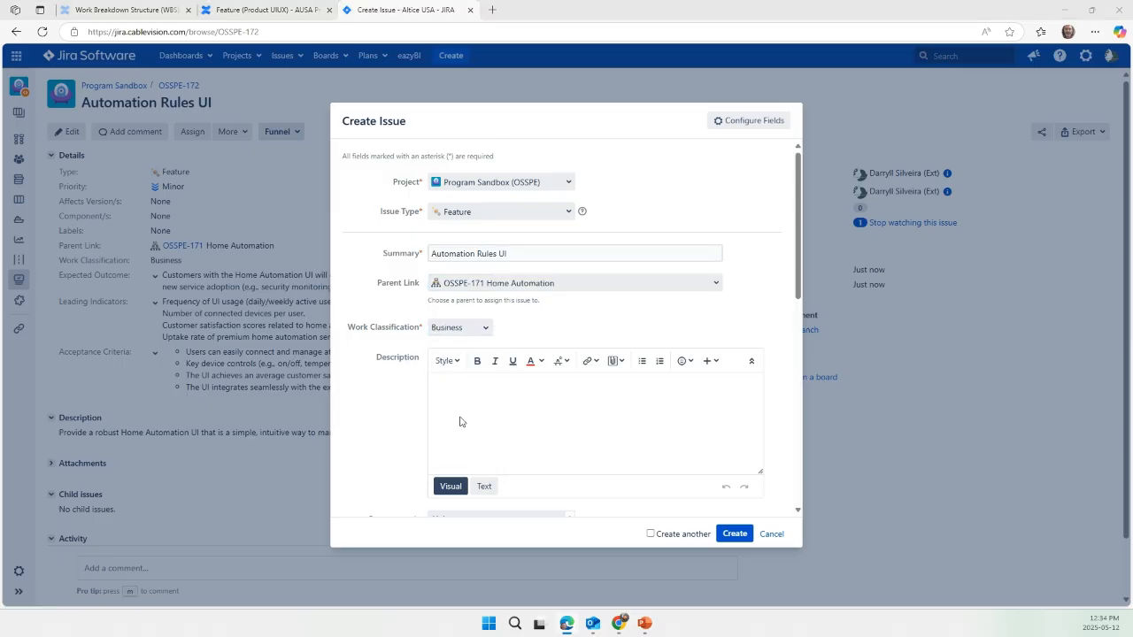
- Copy the description text from the Outlook draft into the Jira feature's Description field, and select Unknown as the component
key("alt+Tab")
left_click(234, 391)
left_click_drag(117, 399, 143, 413)
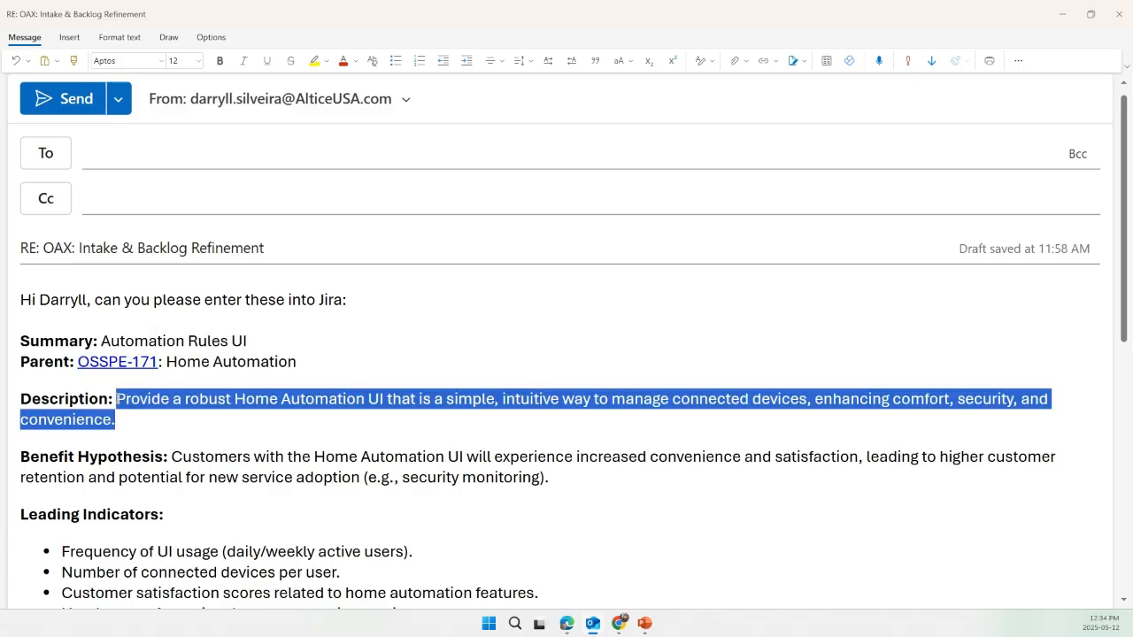
key("ctrl+c")
key("alt+Tab")
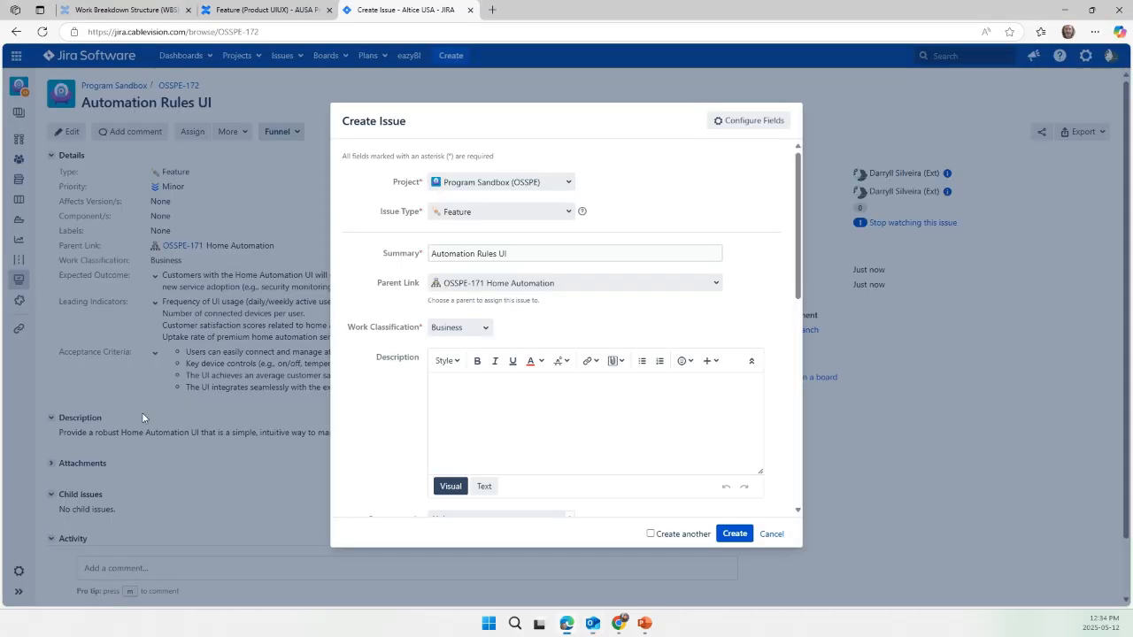
key("ctrl+v")
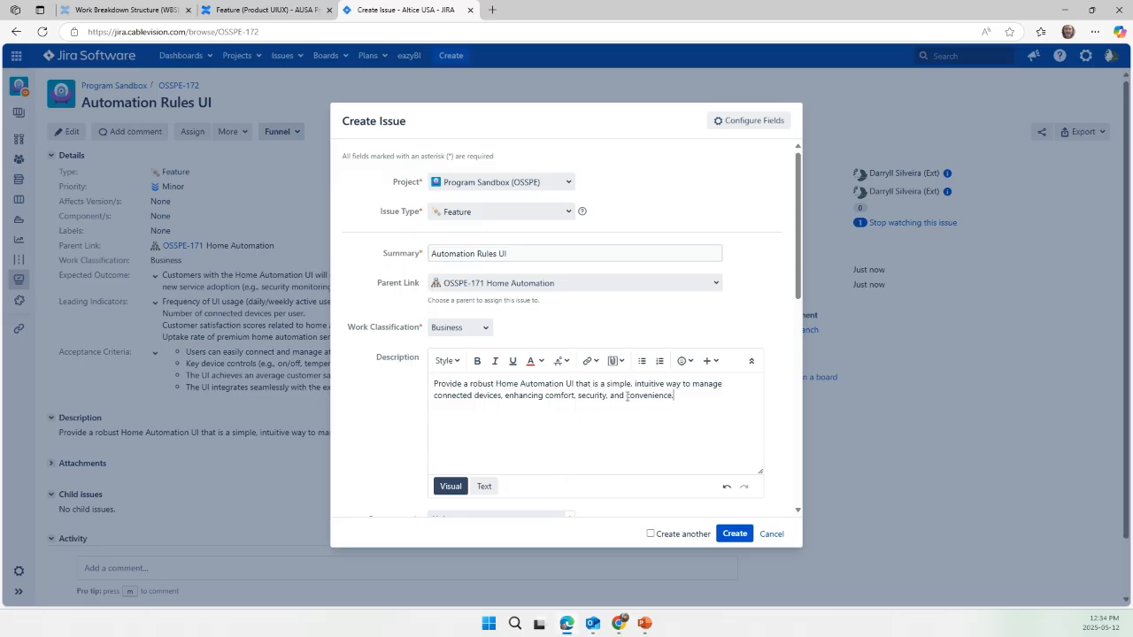
scroll(627, 396, "down", 1)
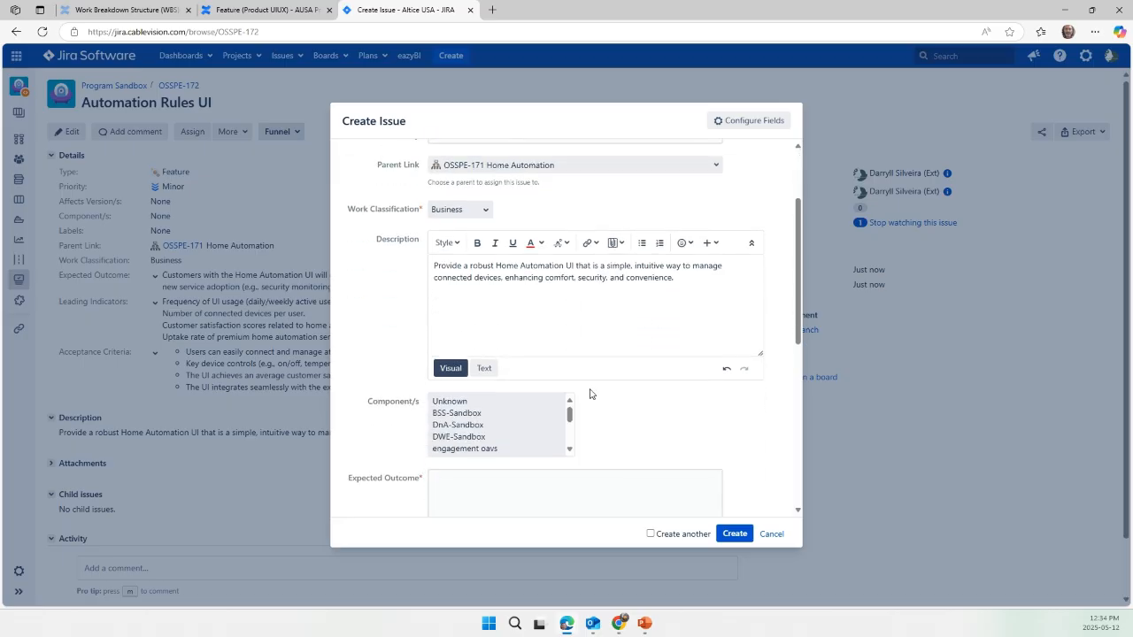
left_click(450, 400)
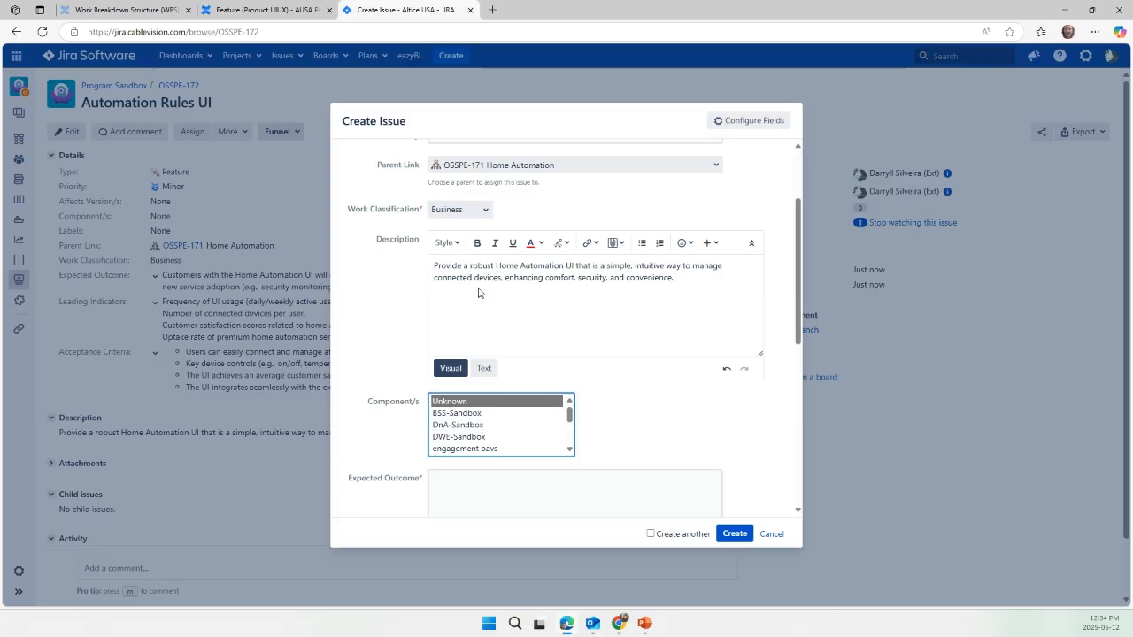
- Copy the benefit hypothesis text from the Outlook draft into the Jira feature's Expected Outcome field
key("alt+Tab")
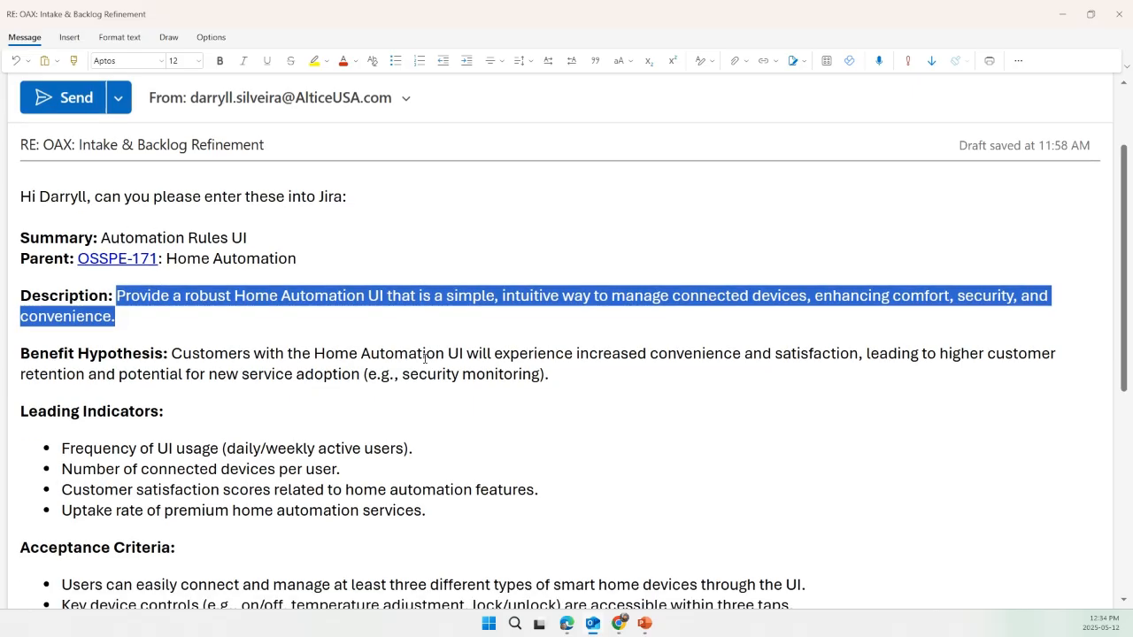
left_click(550, 373)
left_click_drag(550, 373, 175, 358)
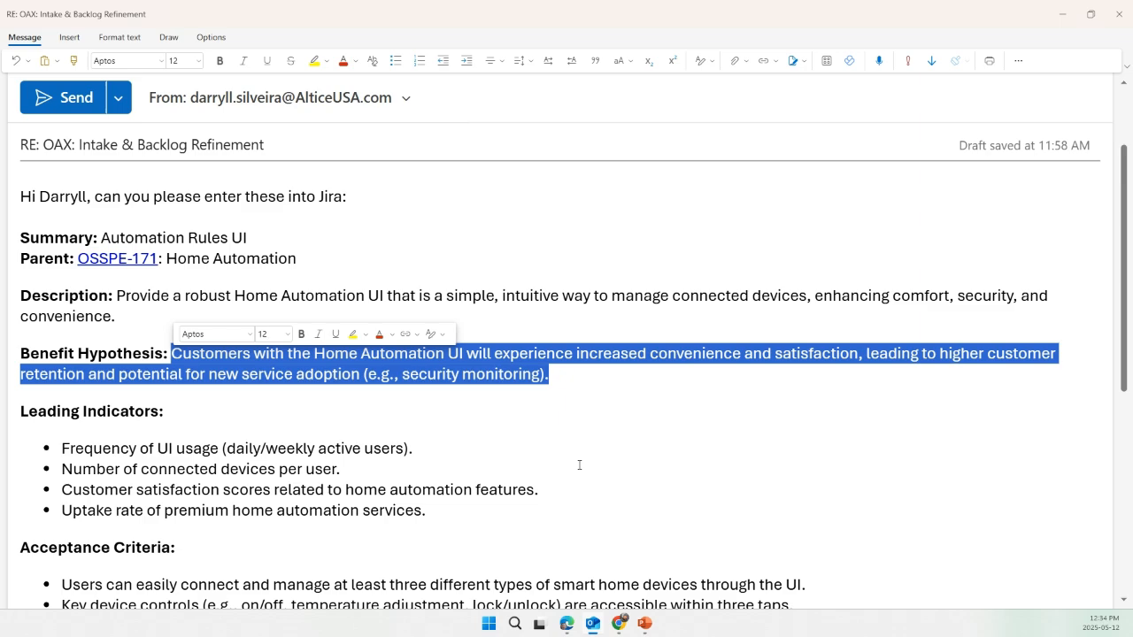
key("alt+Tab")
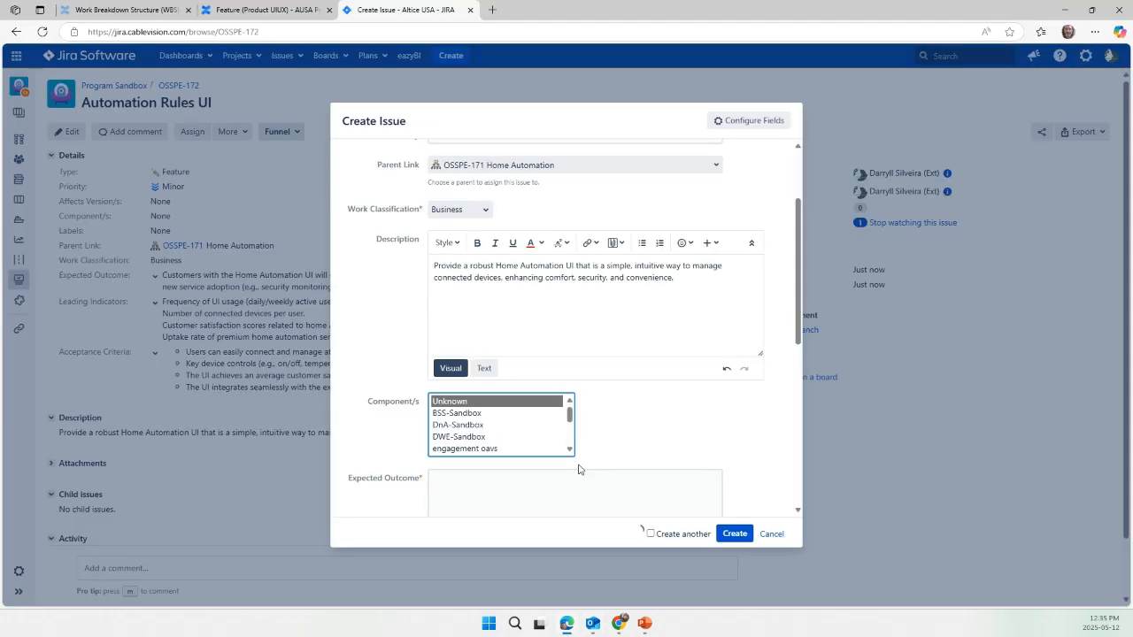
scroll(553, 466, "down", 1)
left_click(510, 389)
key("ctrl+v")
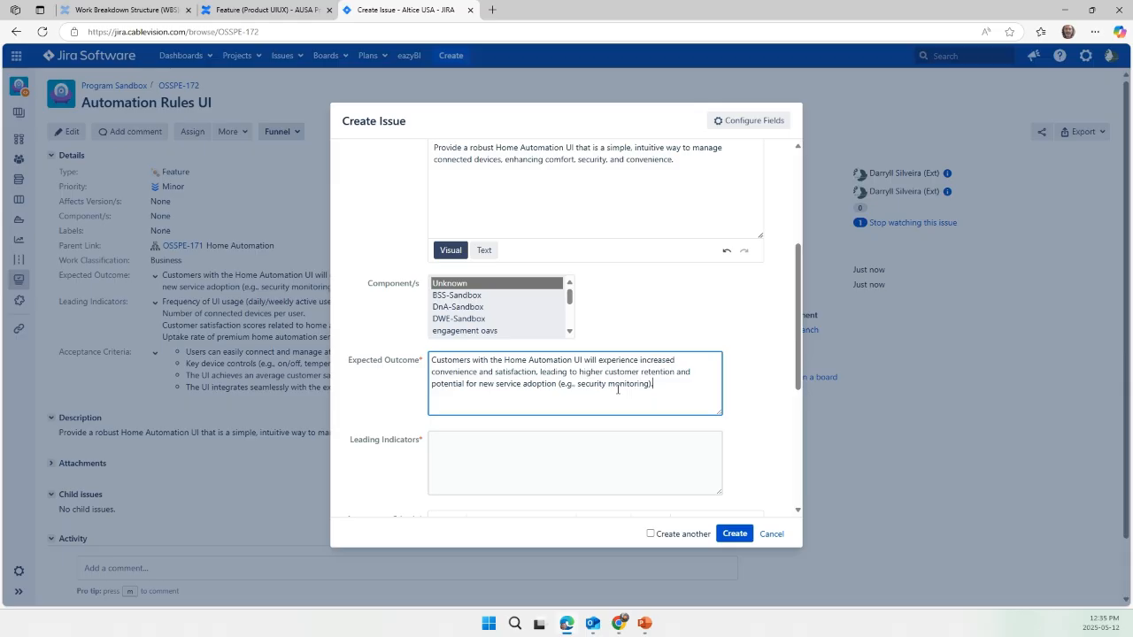
- Copy the four leading indicators from the Outlook draft into the Jira feature's Leading Indicators field
scroll(618, 389, "down", 1)
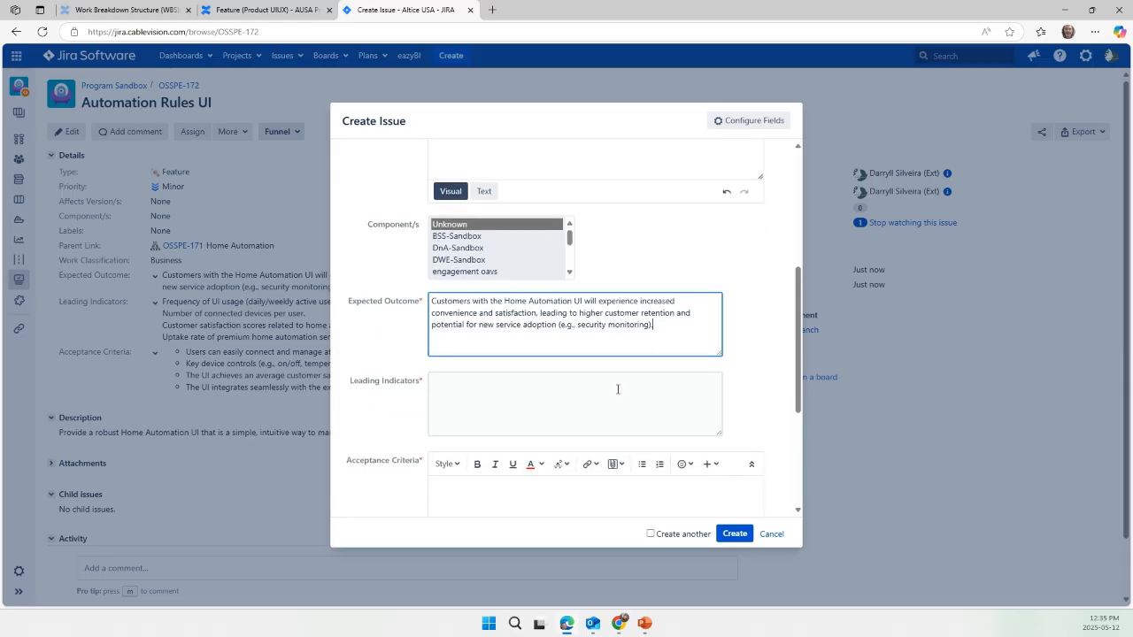
key("alt+Tab")
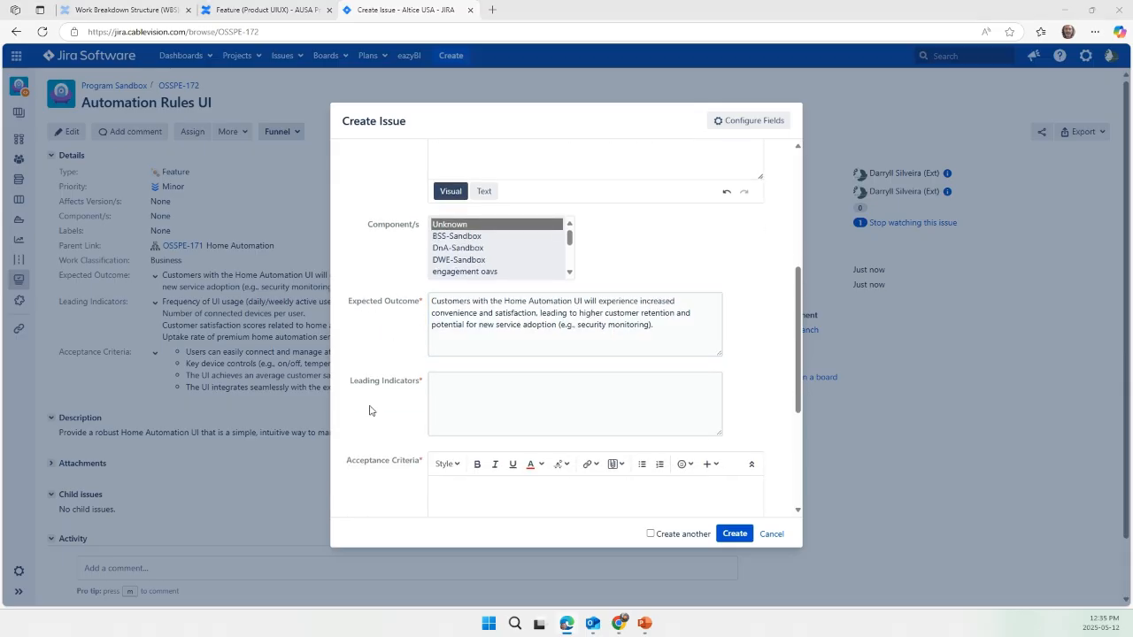
scroll(370, 405, "down", 3)
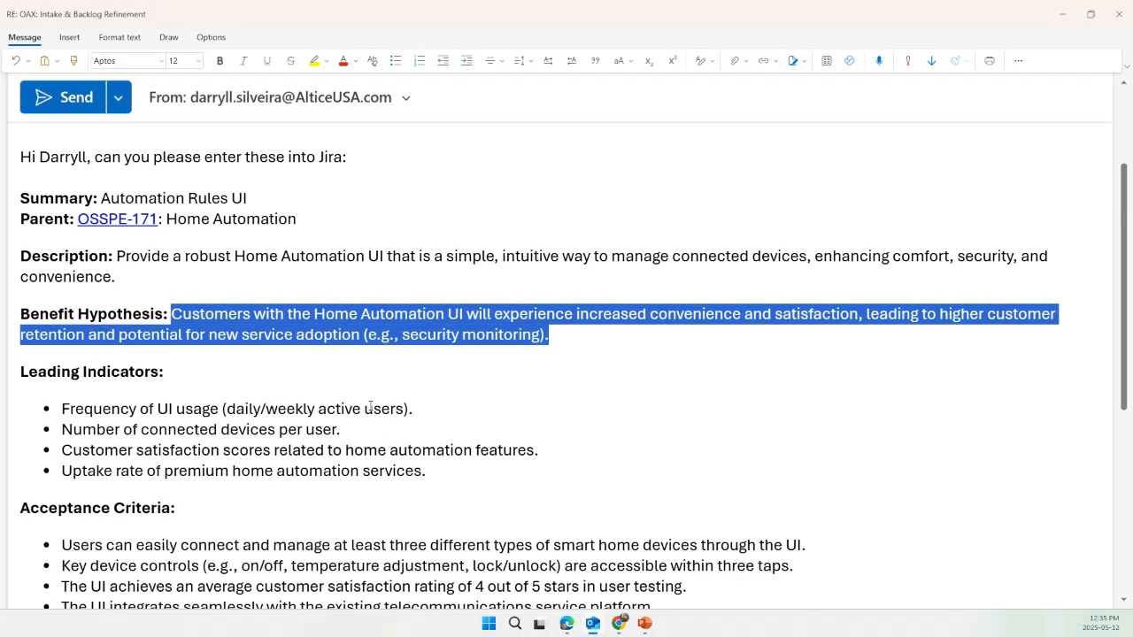
left_click(446, 312)
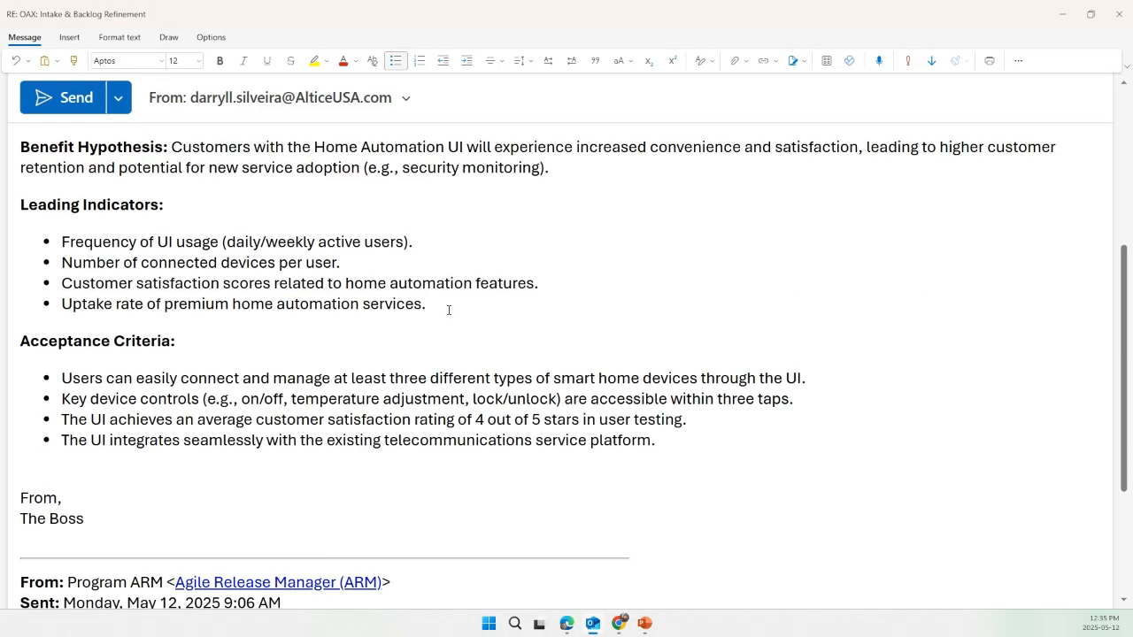
left_click_drag(446, 313, 60, 241)
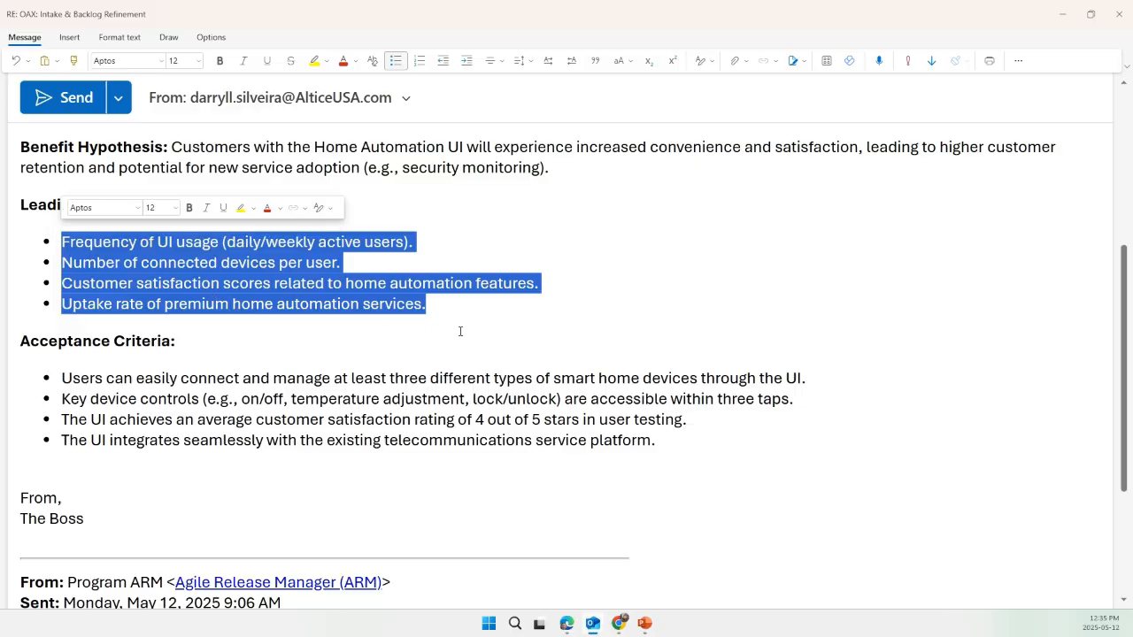
key("ctrl+c")
key("alt+Tab")
left_click(480, 389)
key("ctrl+v")
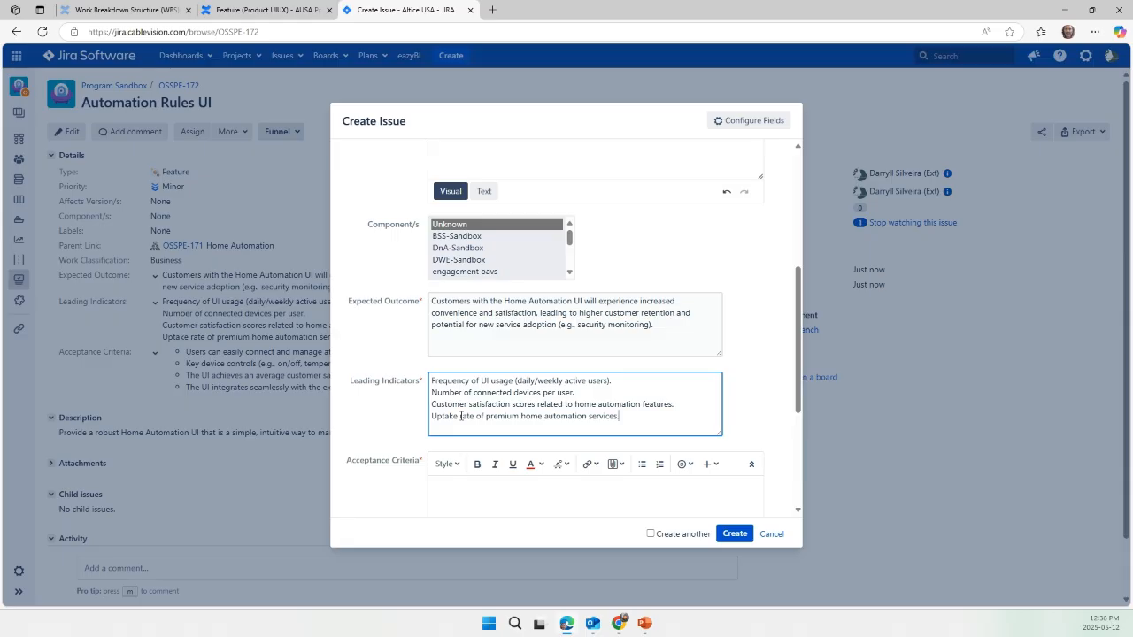
- Copy the four bulleted acceptance criteria from the Outlook draft into the Jira feature's Acceptance Criteria field
scroll(460, 416, "down", 1)
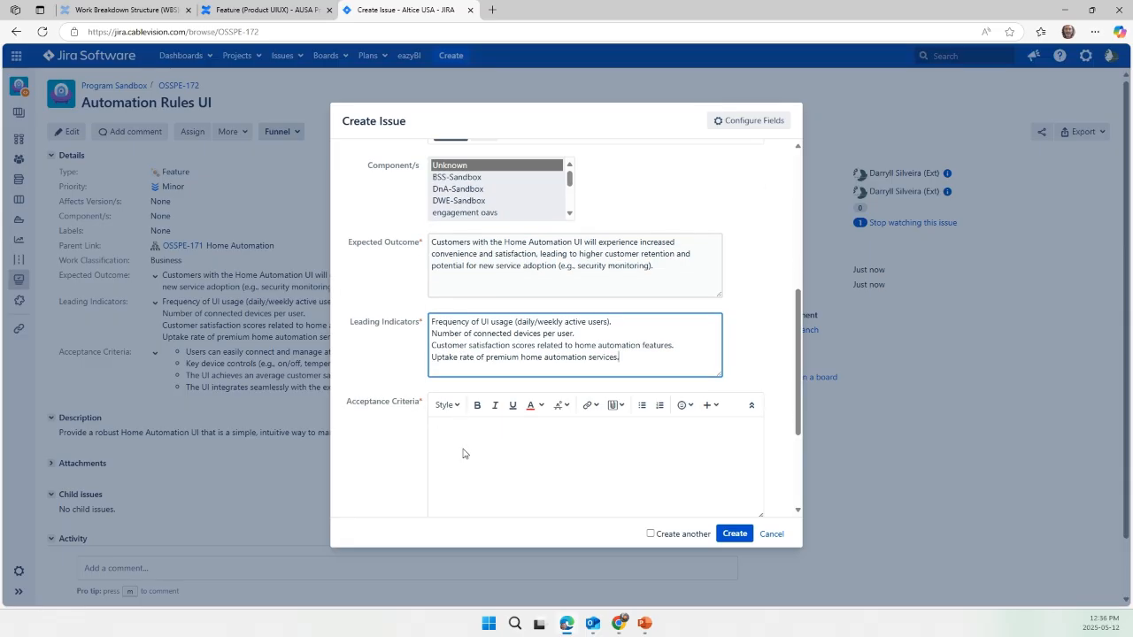
left_click(464, 454)
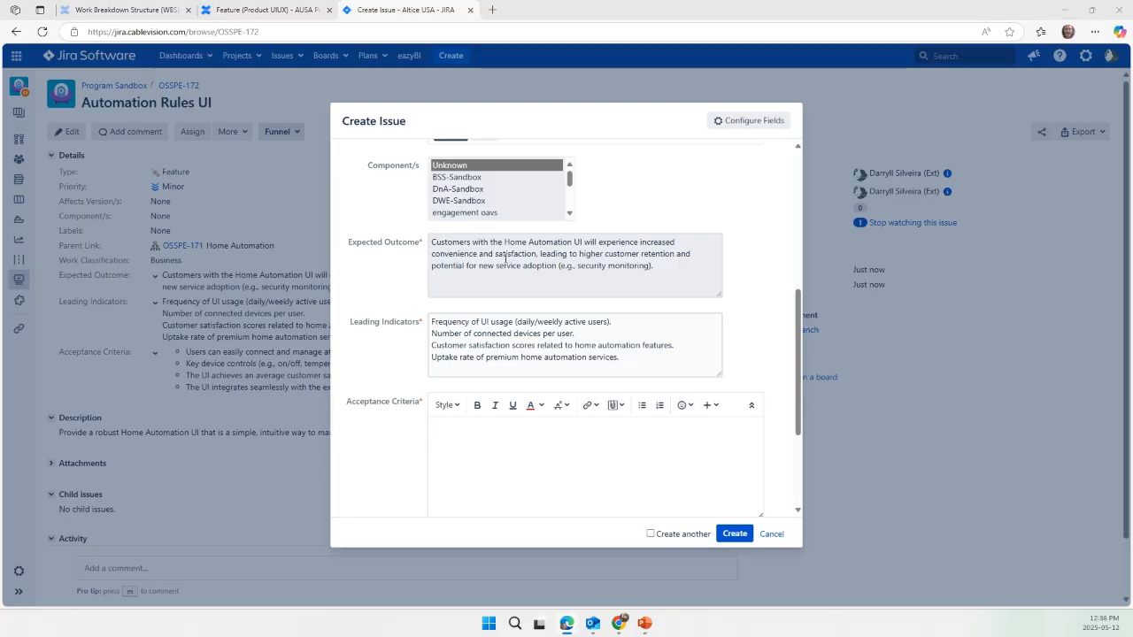
key("alt+Tab")
scroll(505, 256, "down", 2)
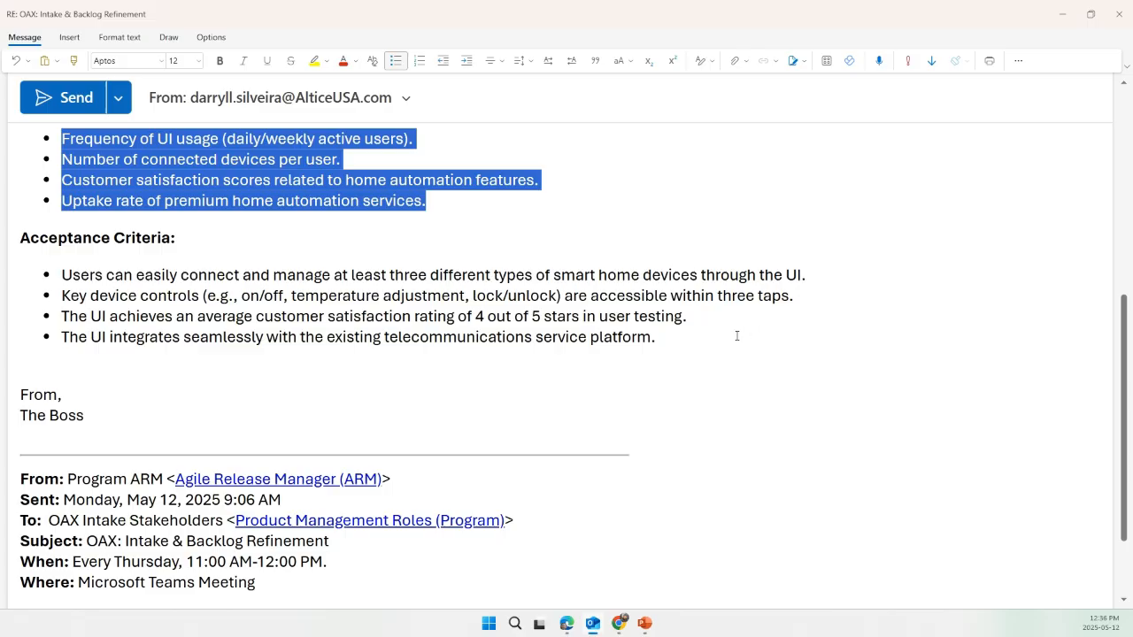
left_click_drag(736, 335, 55, 274)
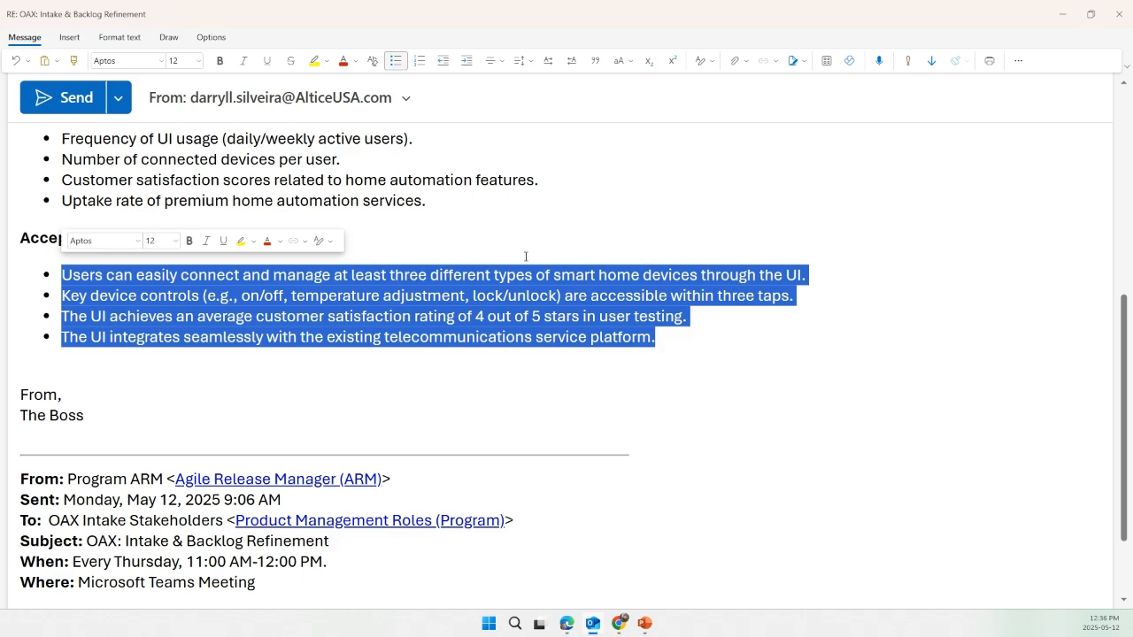
key("alt+Tab")
scroll(531, 309, "down", 3)
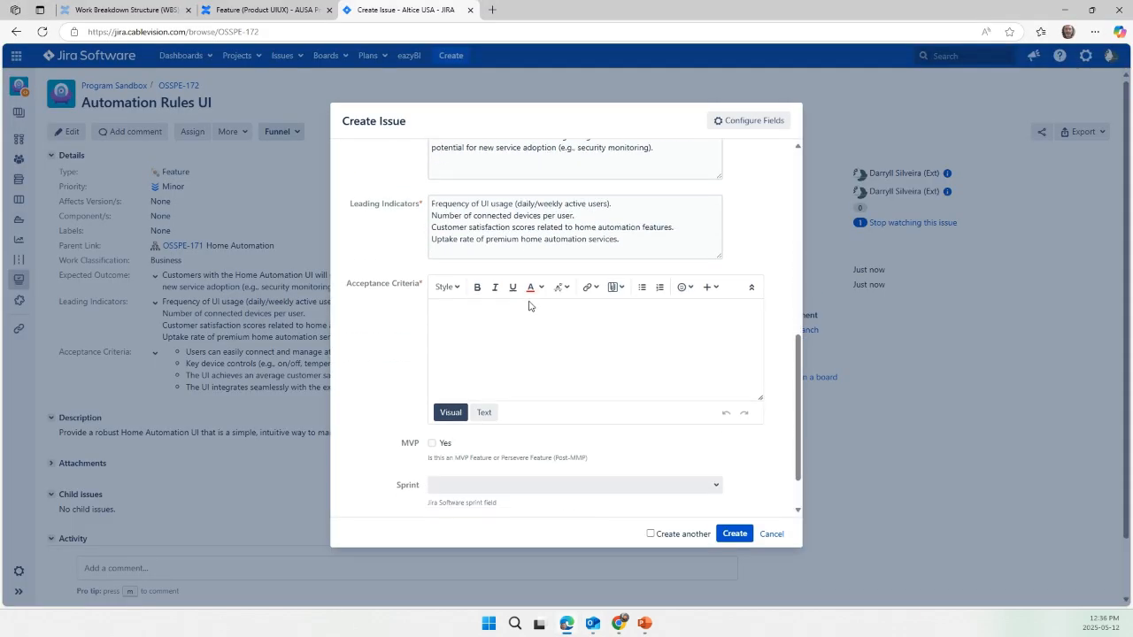
left_click(549, 336)
key("ctrl+v")
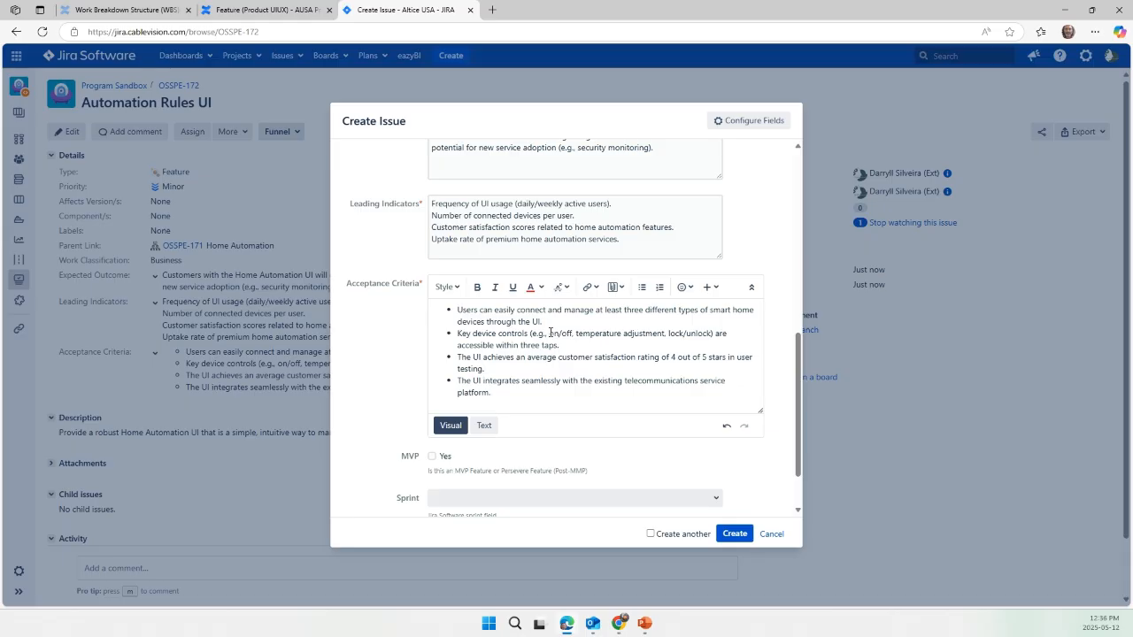
- Compare Jira's Expected Outcome field with the Outlook draft's Benefit Hypothesis, and review the Leading Indicators, Acceptance Criteria and remaining form fields
scroll(550, 332, "up", 1)
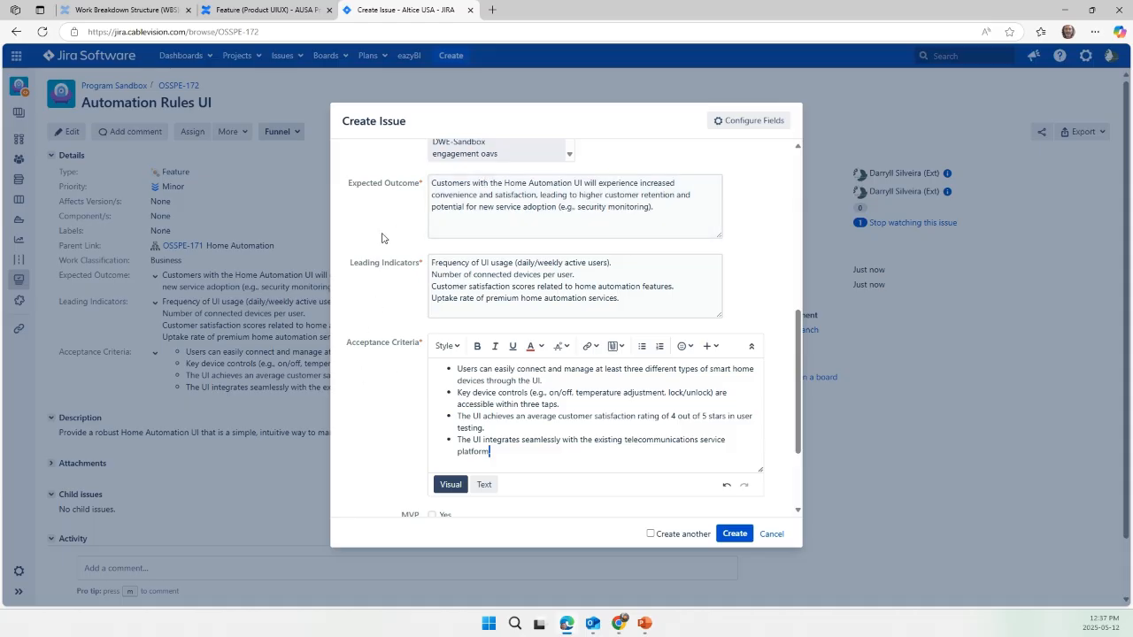
scroll(383, 239, "up", 2)
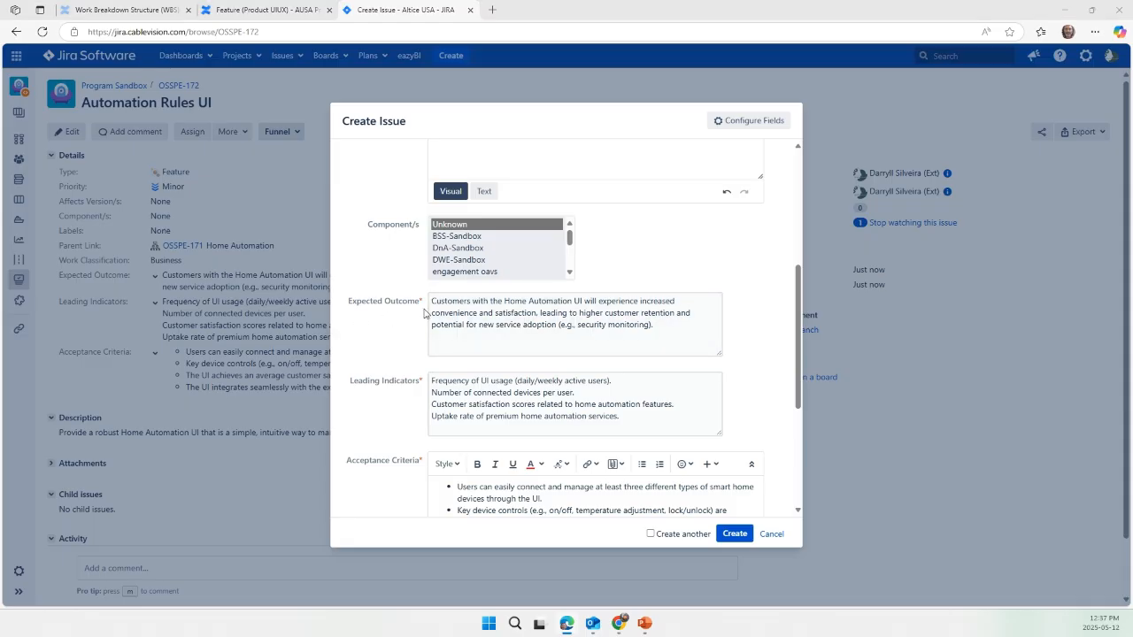
key("alt+Tab")
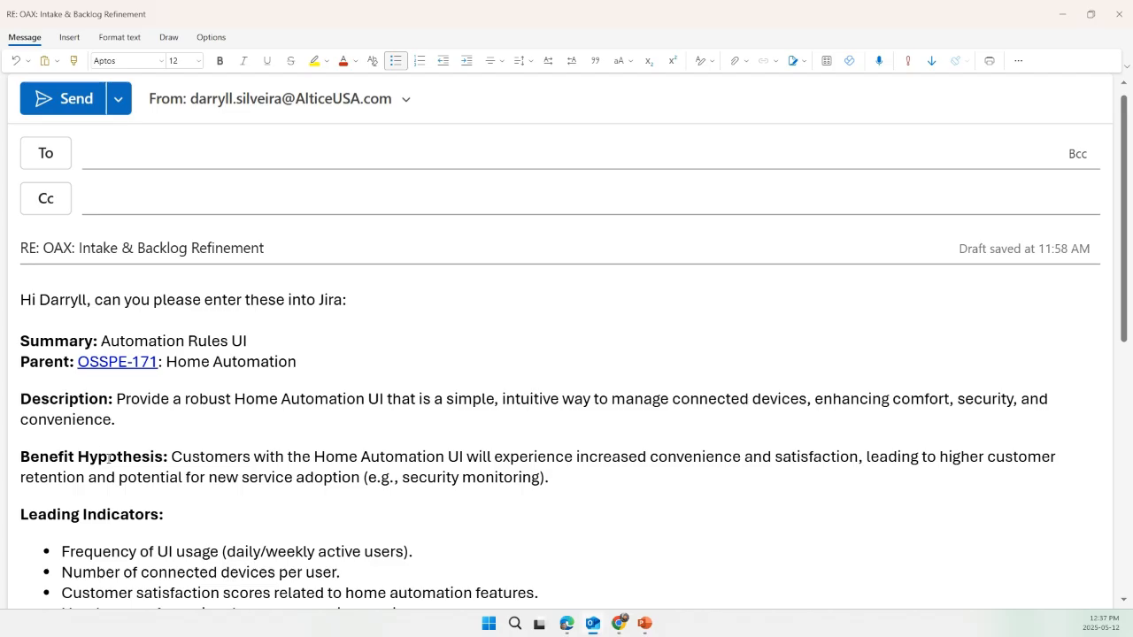
double_click(108, 456)
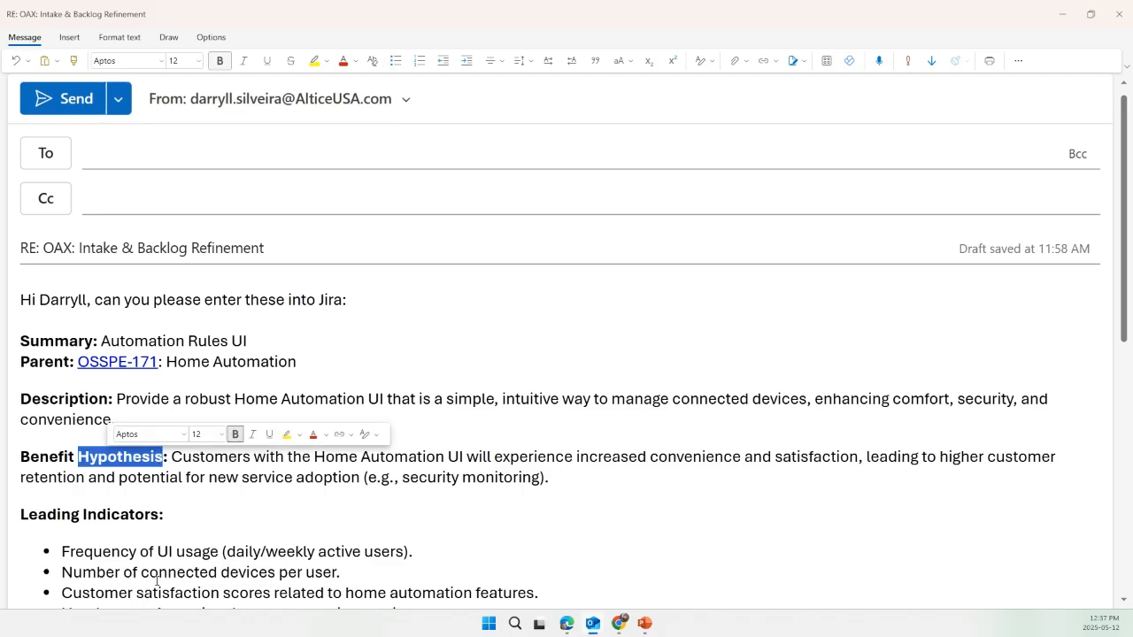
key("alt+Tab")
scroll(371, 449, "down", 5)
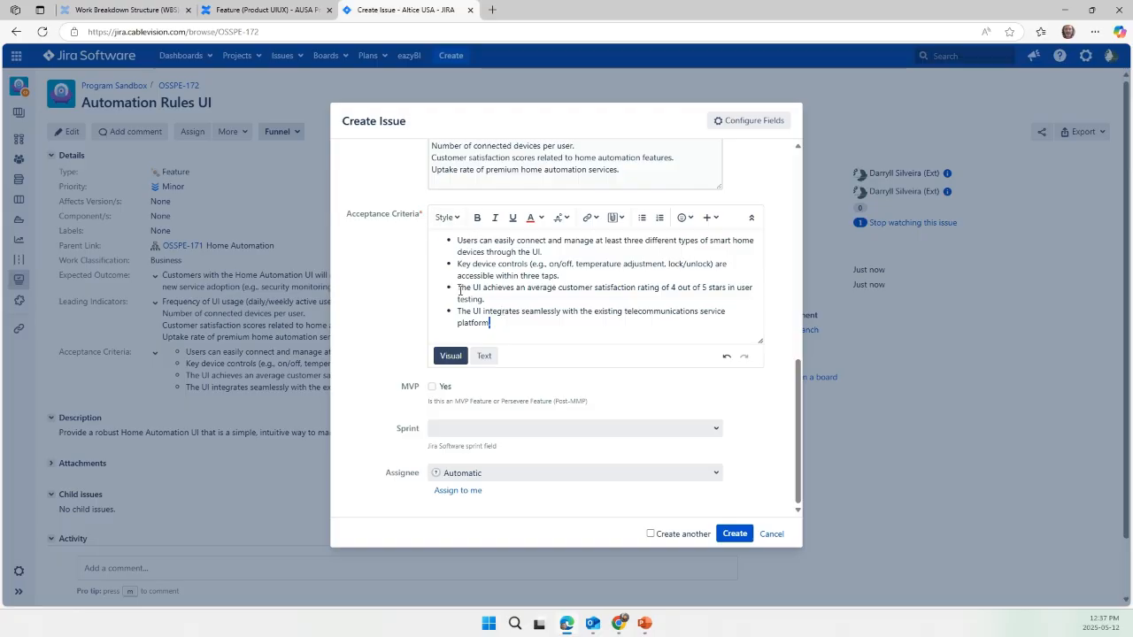
scroll(353, 301, "up", 2)
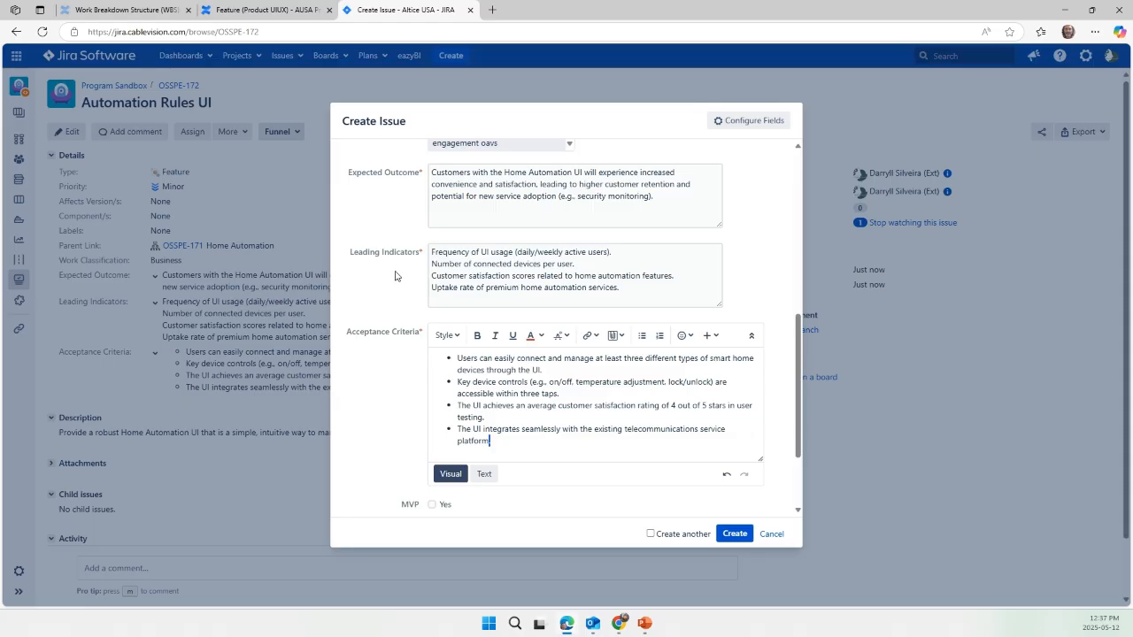
scroll(396, 276, "up", 1)
scroll(392, 361, "down", 3)
scroll(392, 361, "up", 4)
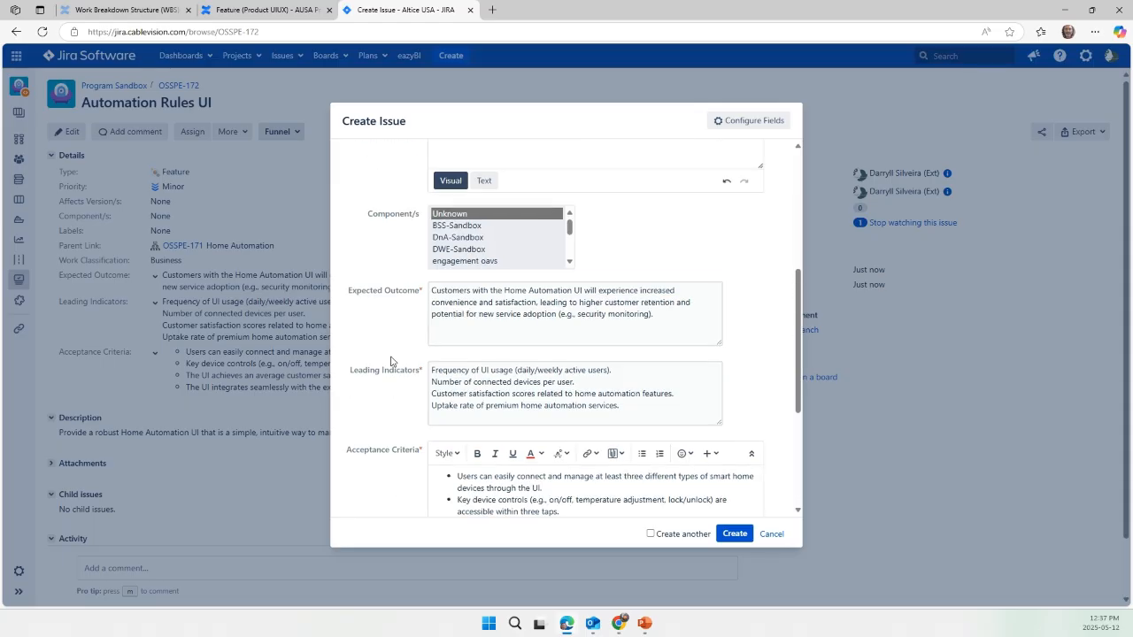
scroll(405, 221, "down", 4)
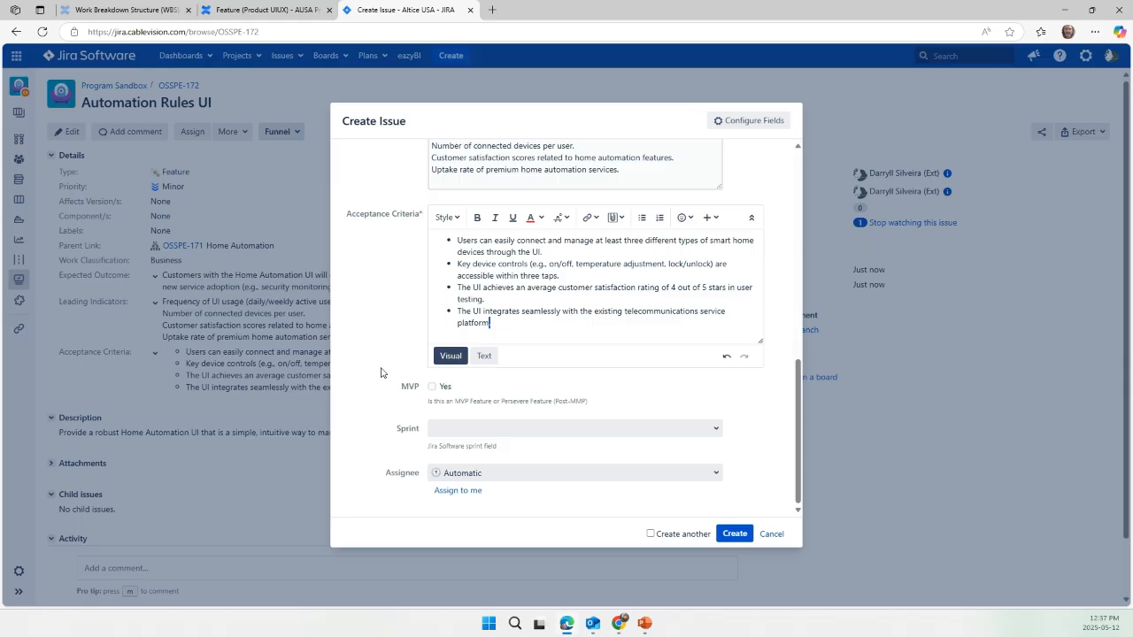
- Assign the new feature to yourself and check the assignee selection
left_click(459, 491)
left_click(561, 475)
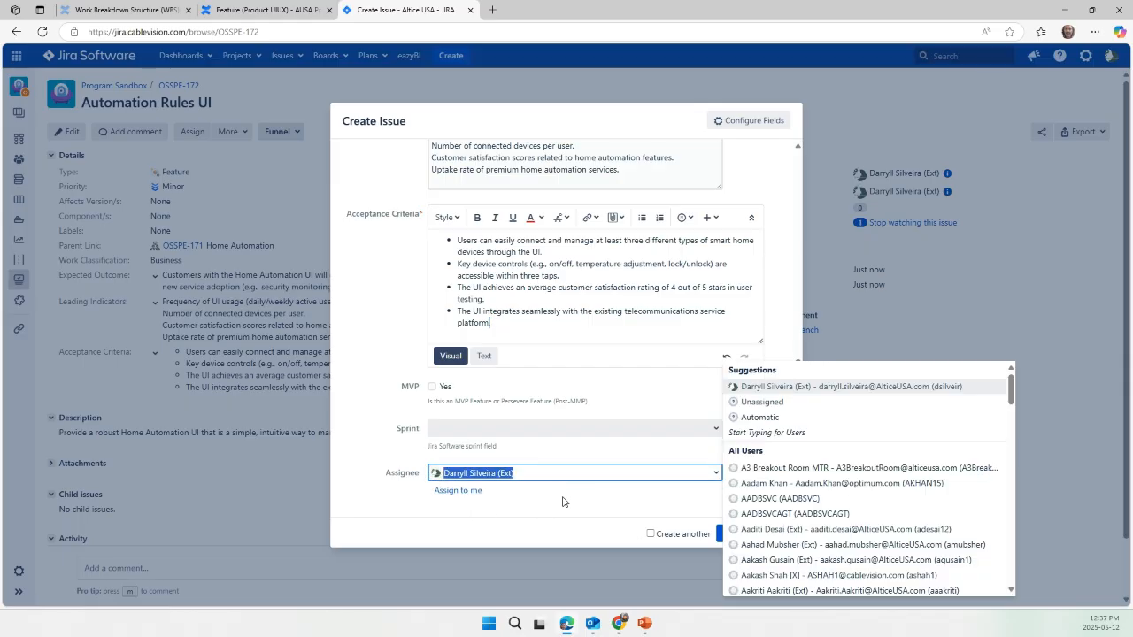
key("Escape")
left_click(562, 504)
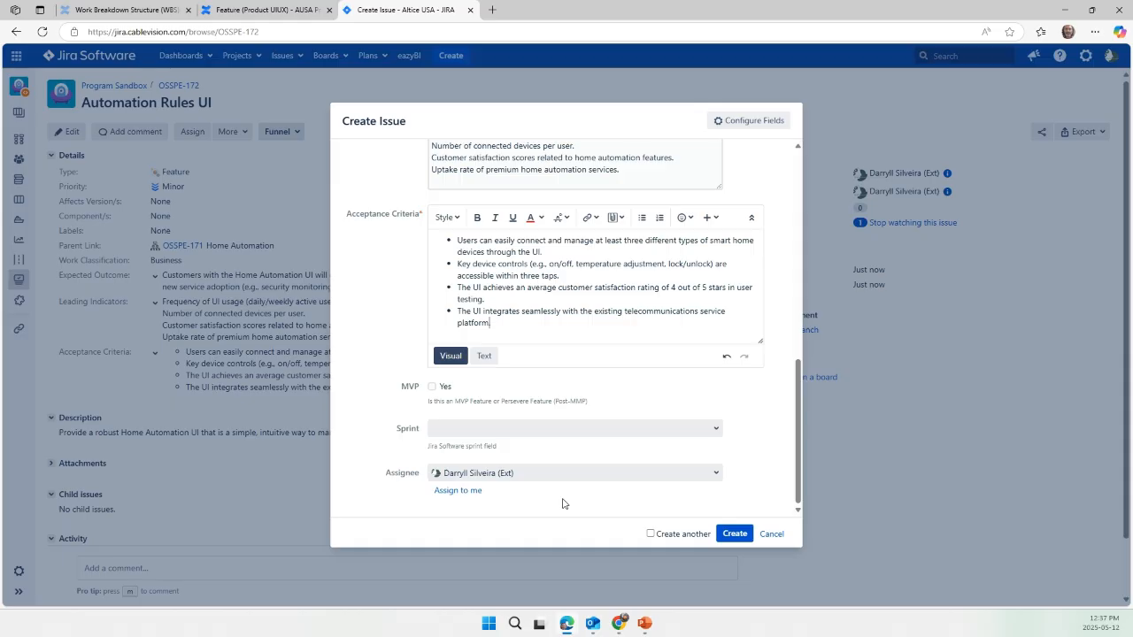
- Create the Automation Rules UI feature and open the newly created issue
left_click(734, 535)
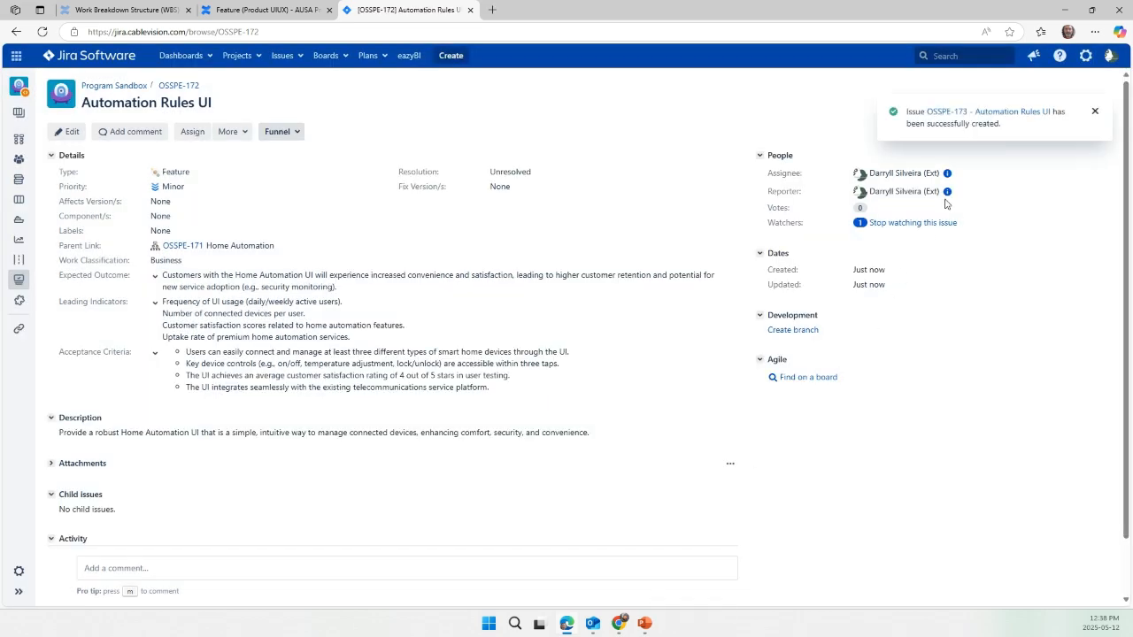
left_click(982, 112)
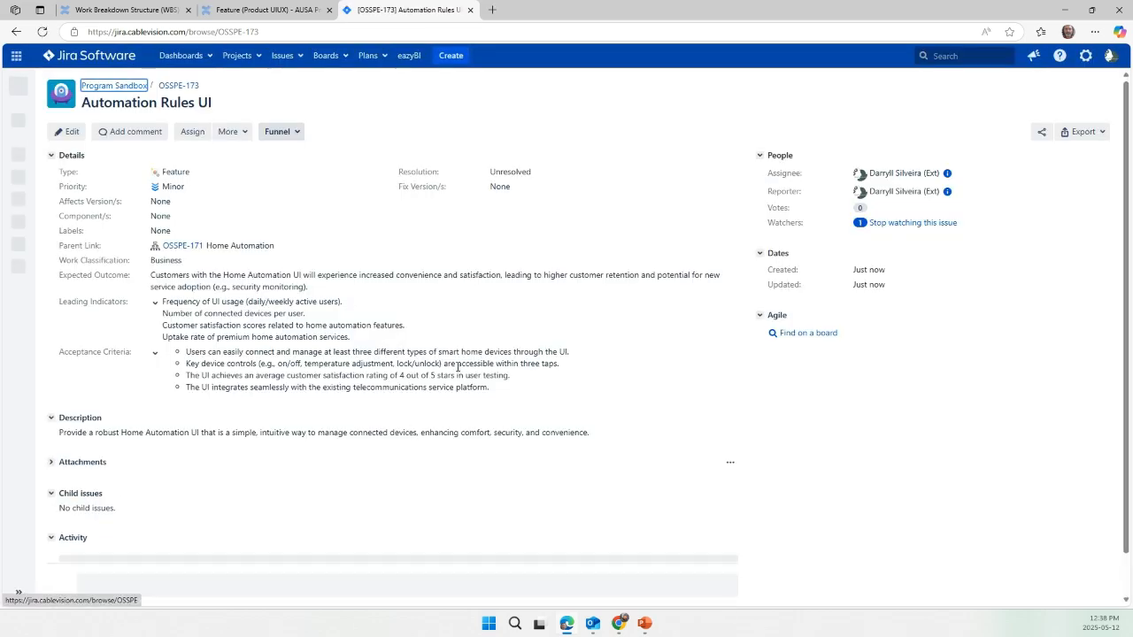